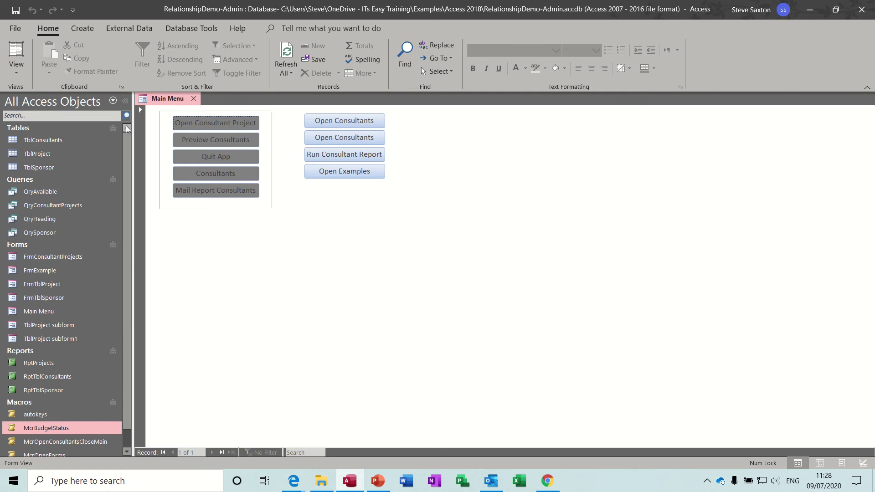
Open the category and filter menu on the All Access Objects header of the Navigation Pane.
click(112, 102)
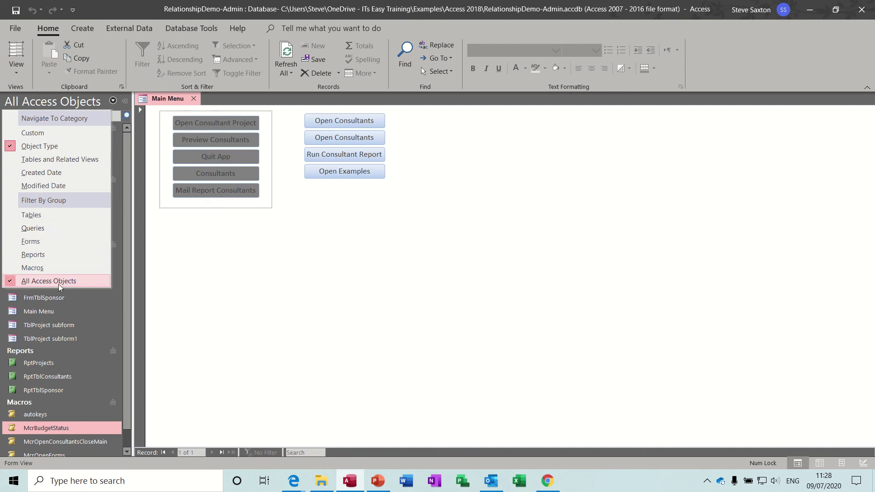
Filter the object list to Tables, then group it by Created Date and by Tables and Related Views.
click(34, 215)
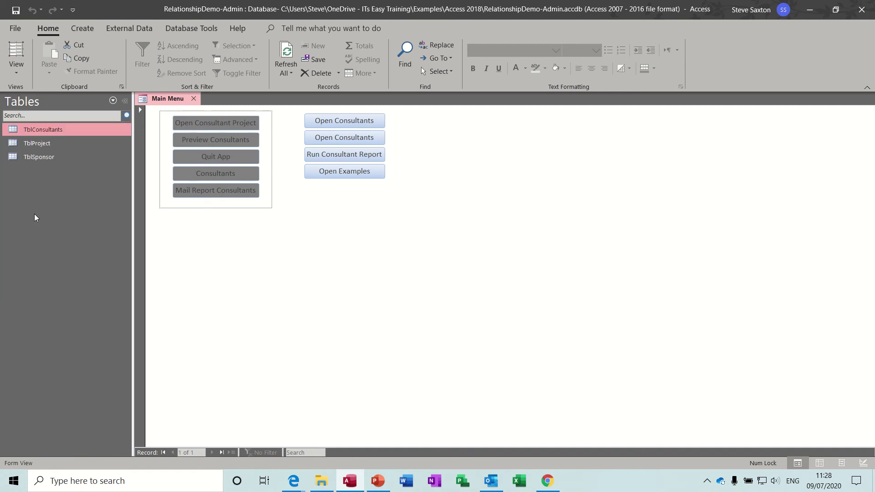
click(113, 101)
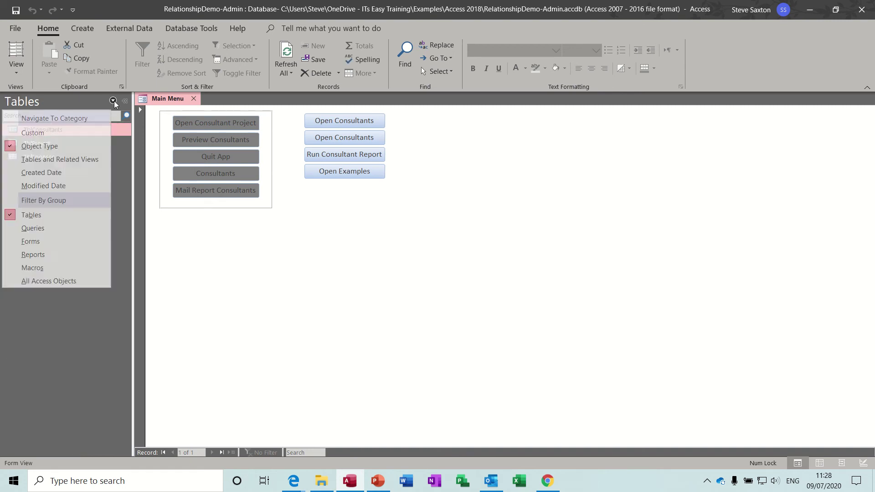
click(53, 173)
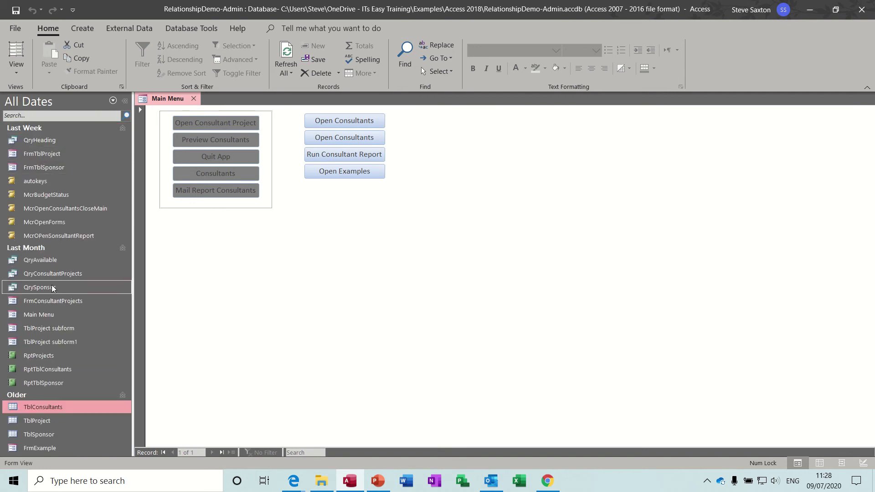
click(113, 101)
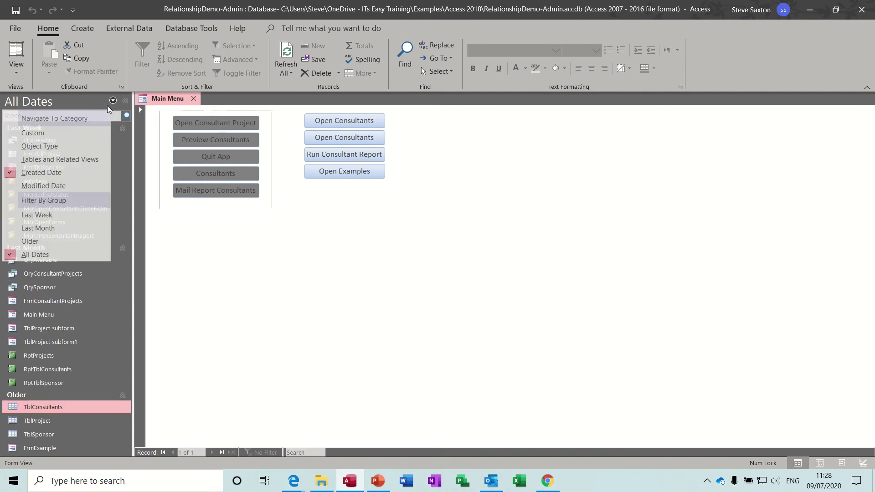
click(66, 157)
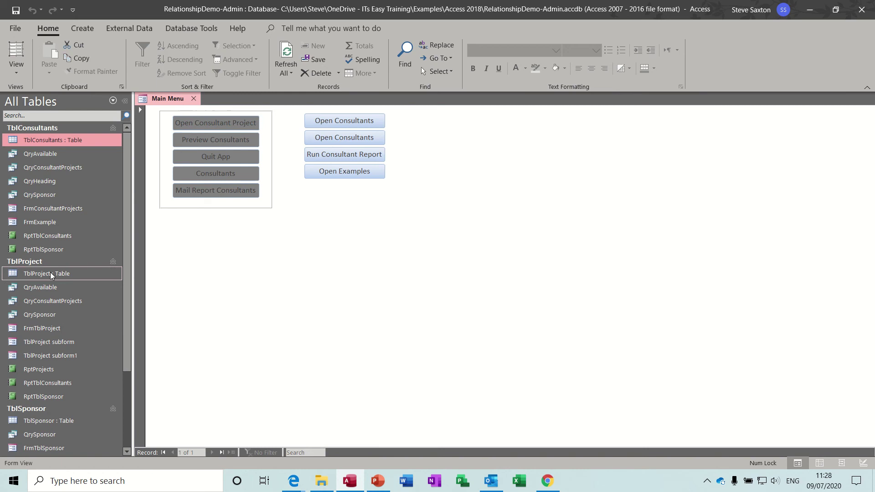
Show only Unrelated Objects, then return to Object Type grouping with All Access Objects shown.
click(113, 100)
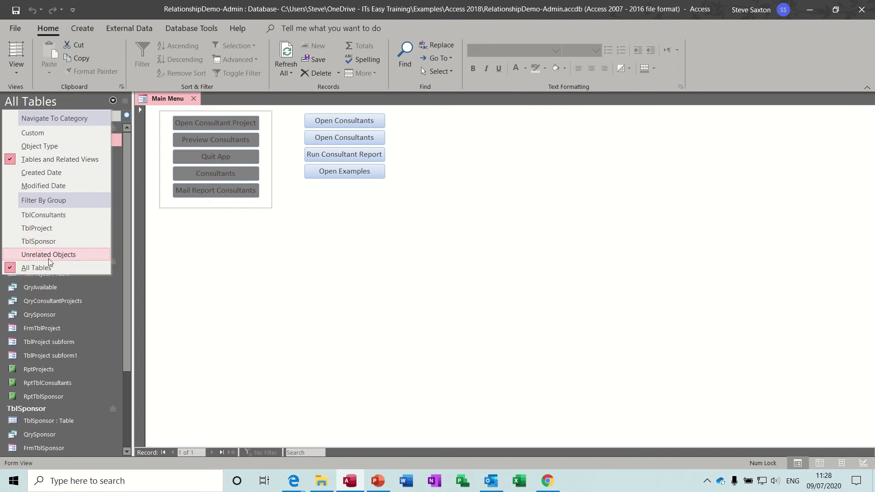
click(63, 257)
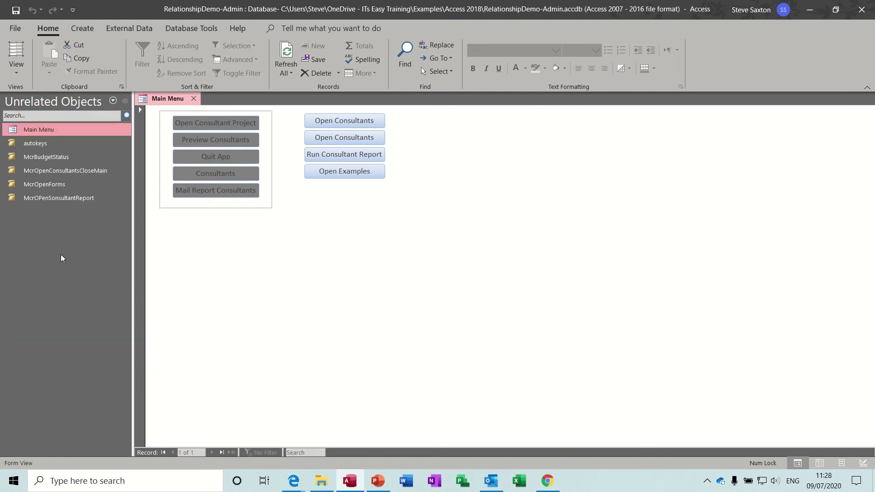
click(113, 101)
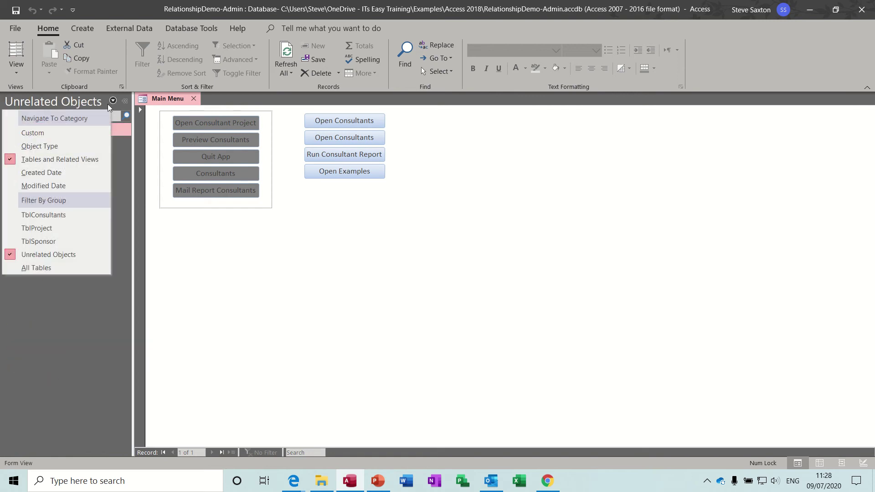
click(57, 146)
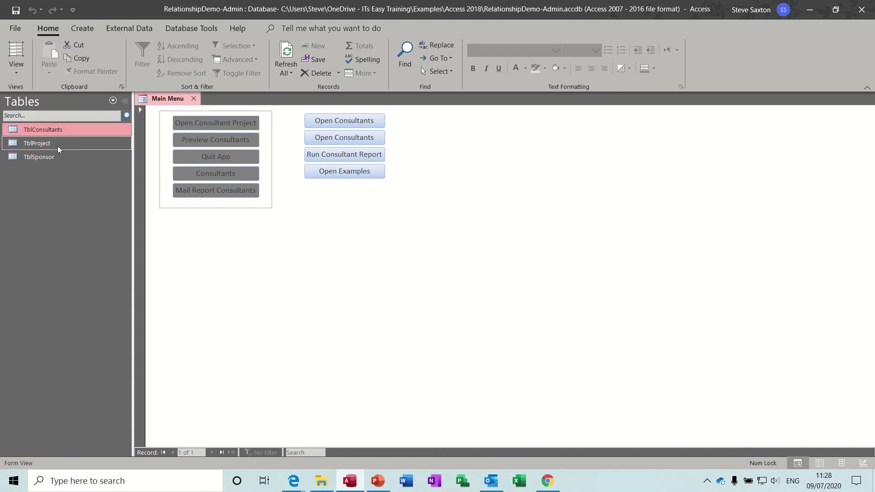
click(113, 101)
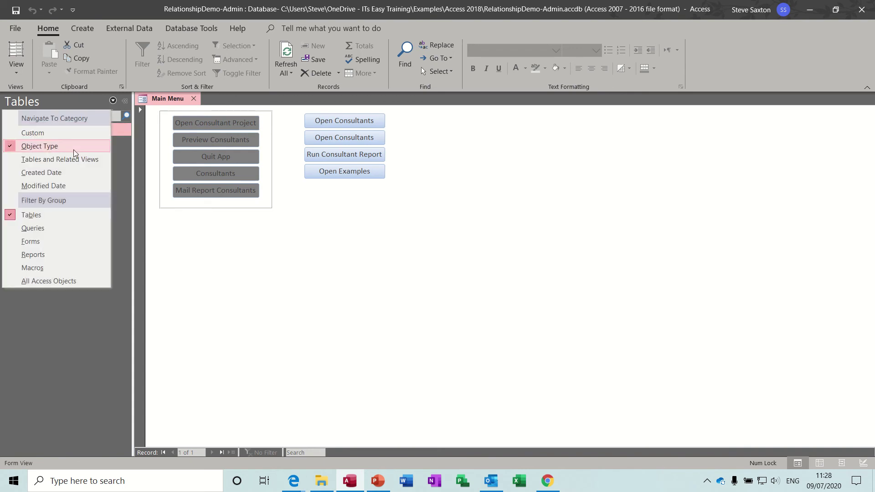
click(41, 281)
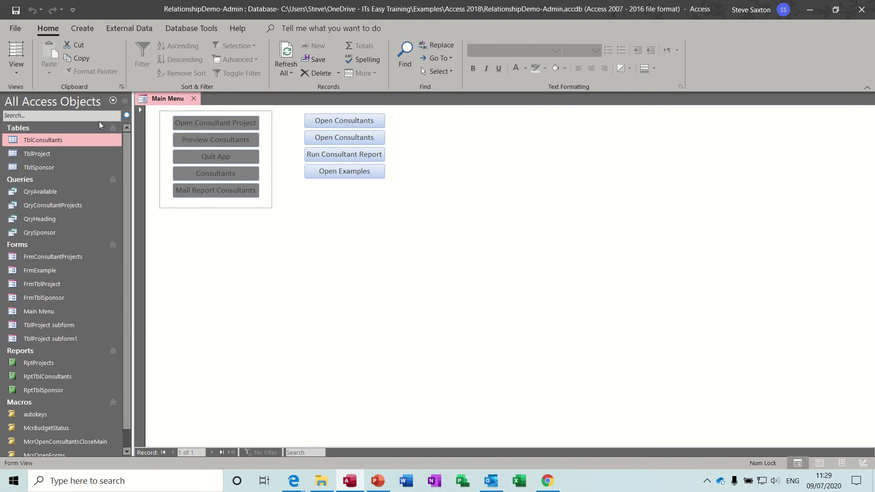
click(113, 101)
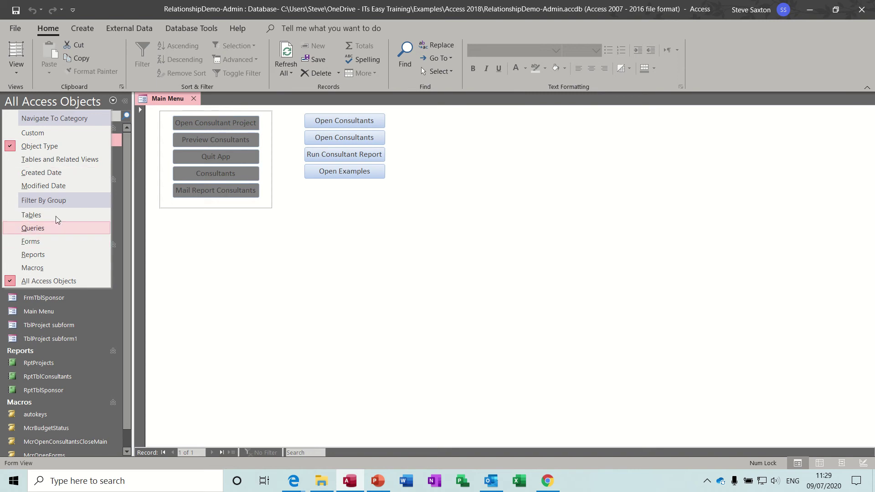
click(114, 101)
click(125, 101)
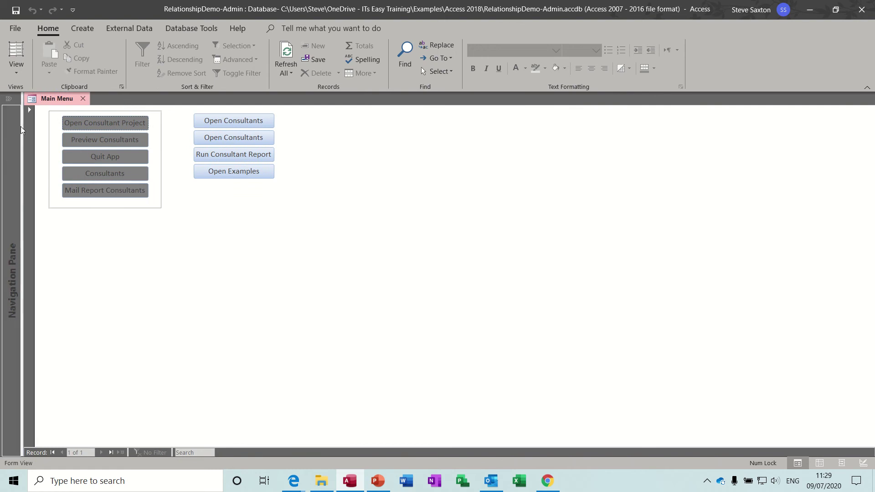
click(9, 99)
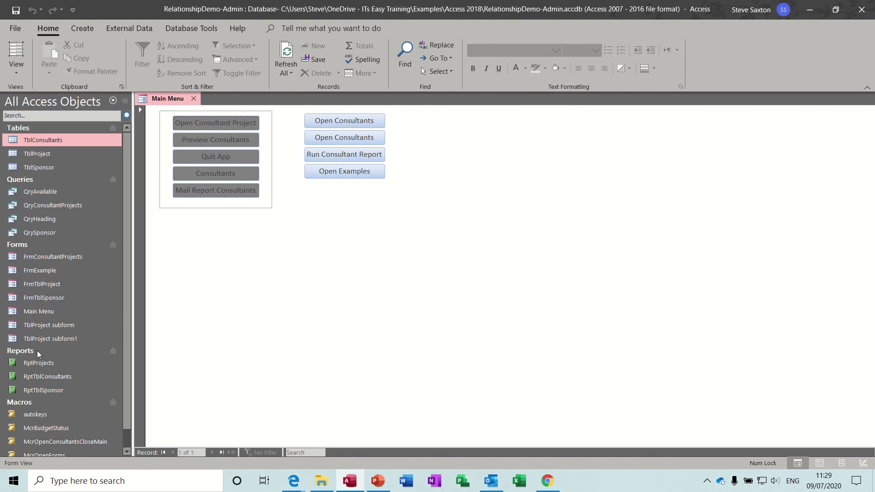
Regroup the Navigation Pane objects by Created Date, then by Modified Date.
right_click(113, 101)
mouse_move(138, 108)
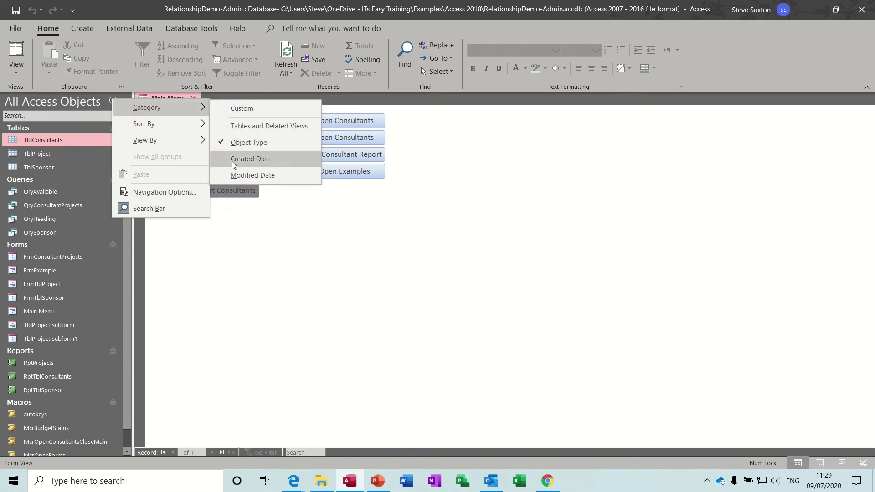
click(293, 160)
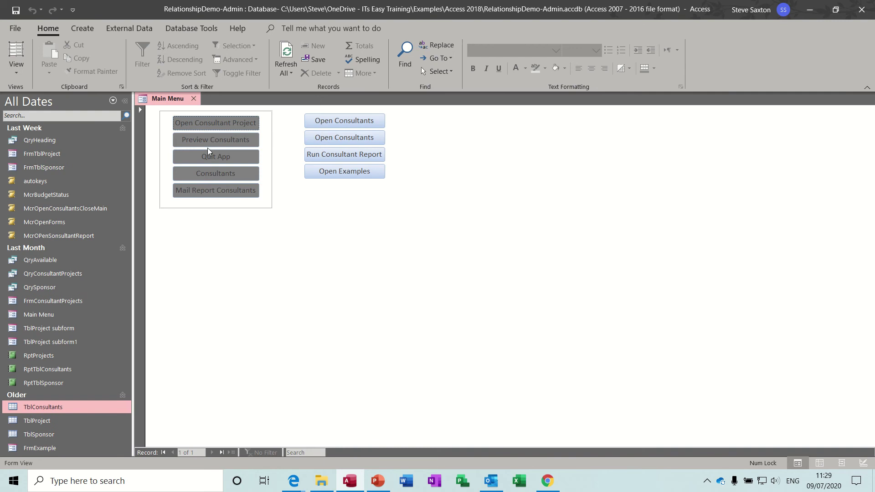
click(113, 100)
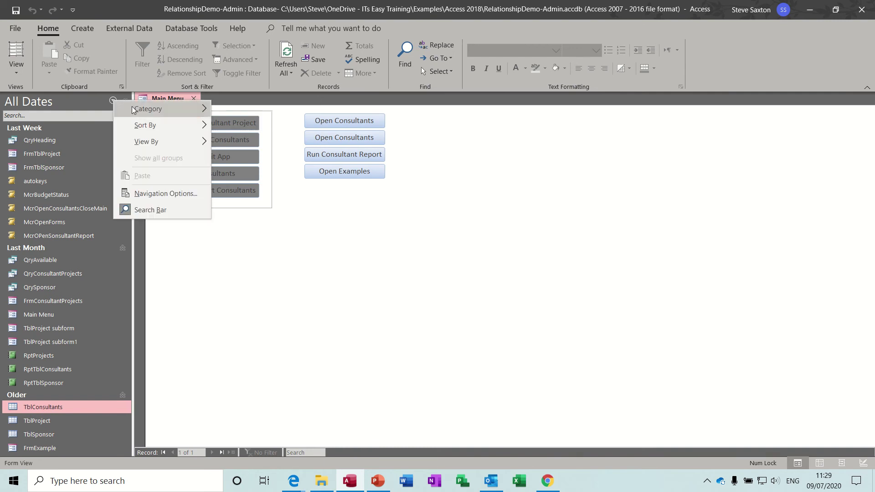
mouse_move(164, 111)
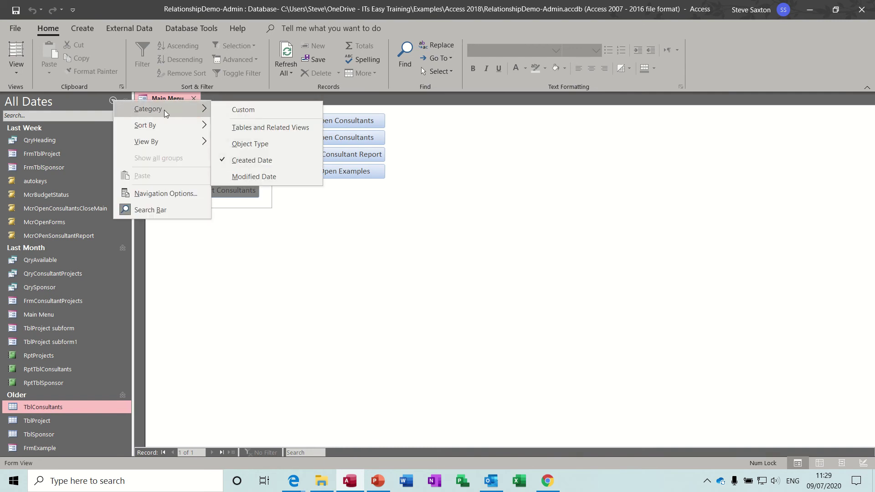
click(250, 177)
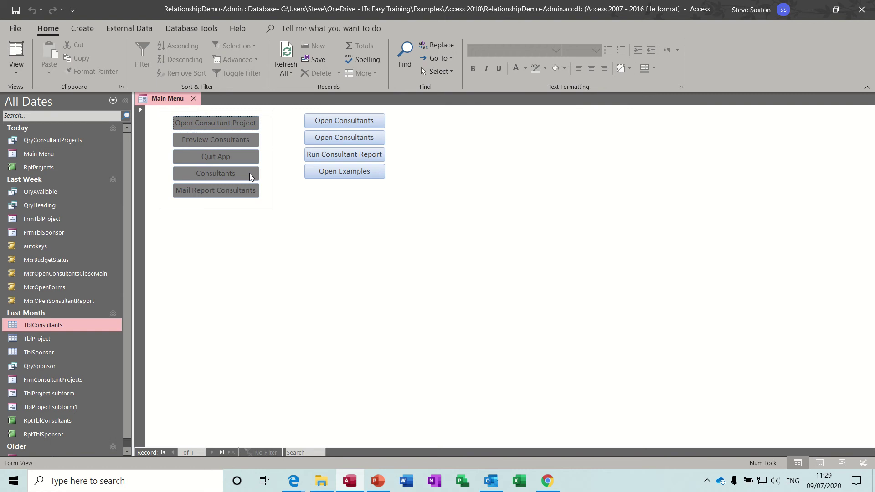
Return the Navigation Pane category to Object Type.
click(113, 100)
mouse_move(200, 109)
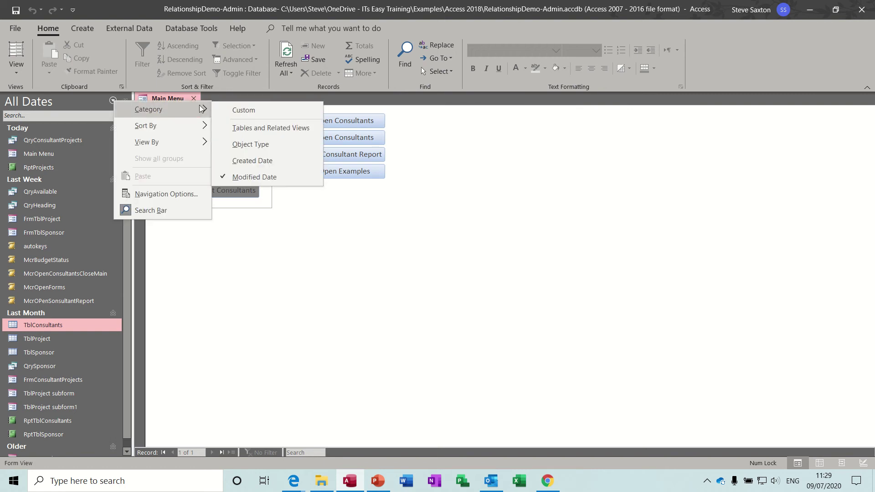
click(246, 146)
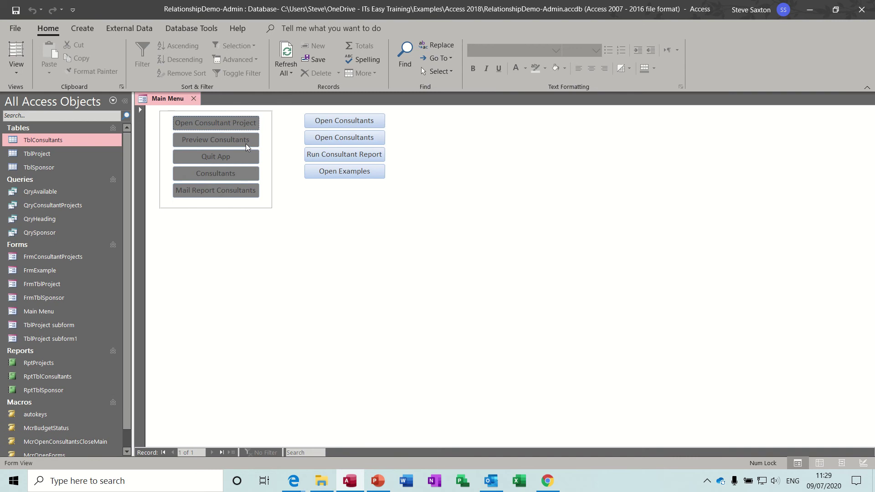
Review the pane's Sort By and View By options.
click(113, 100)
mouse_move(173, 127)
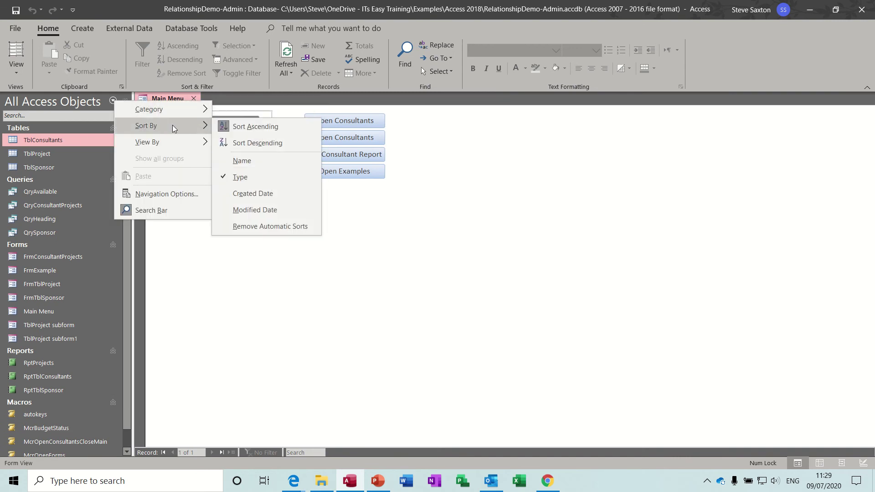
mouse_move(183, 141)
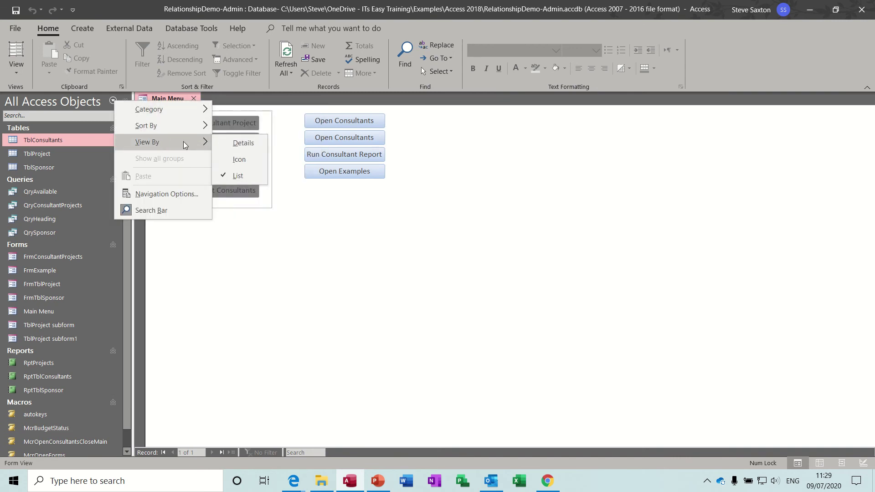
In Navigation Options, view the Object Type category's groups, then the Custom category's groups.
click(168, 195)
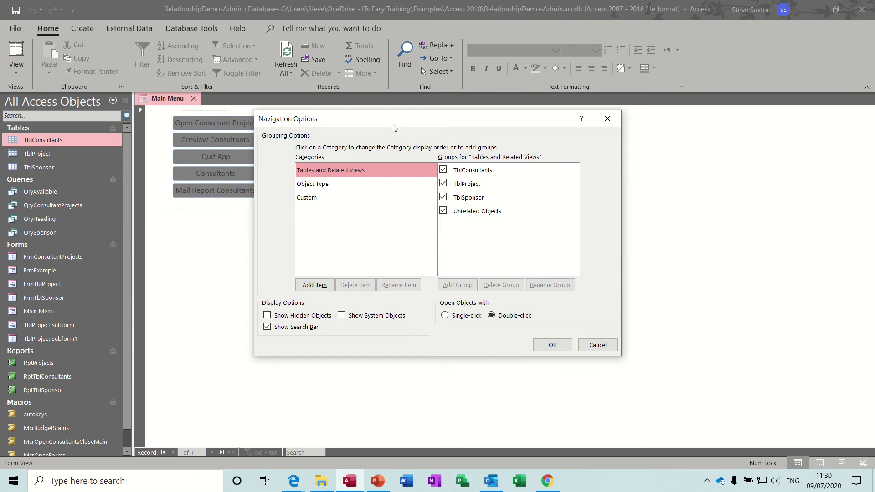
drag(400, 122, 502, 132)
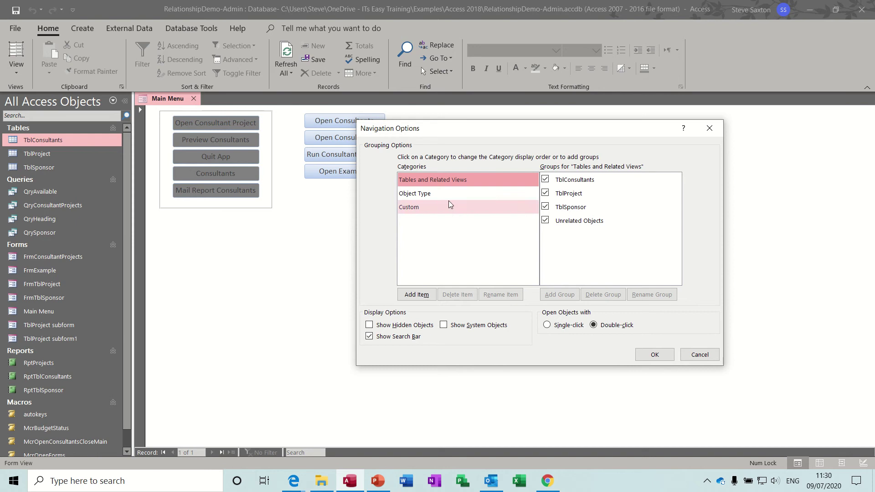
drag(474, 136, 338, 141)
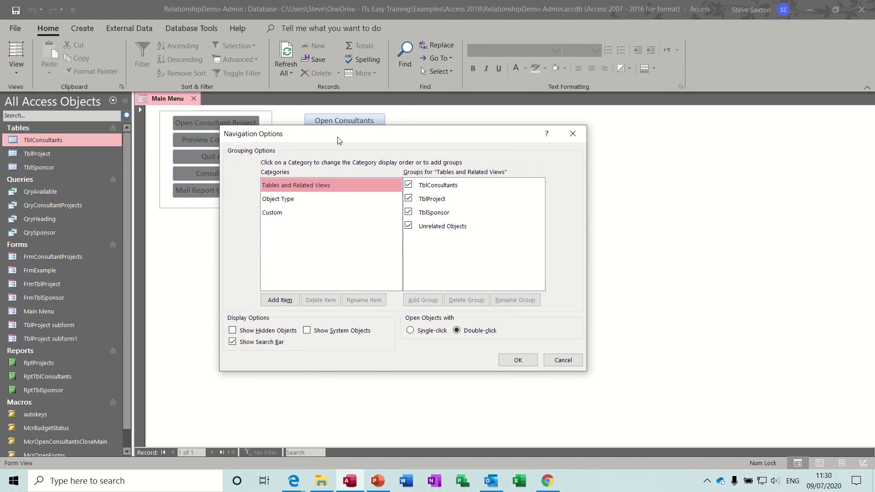
click(297, 201)
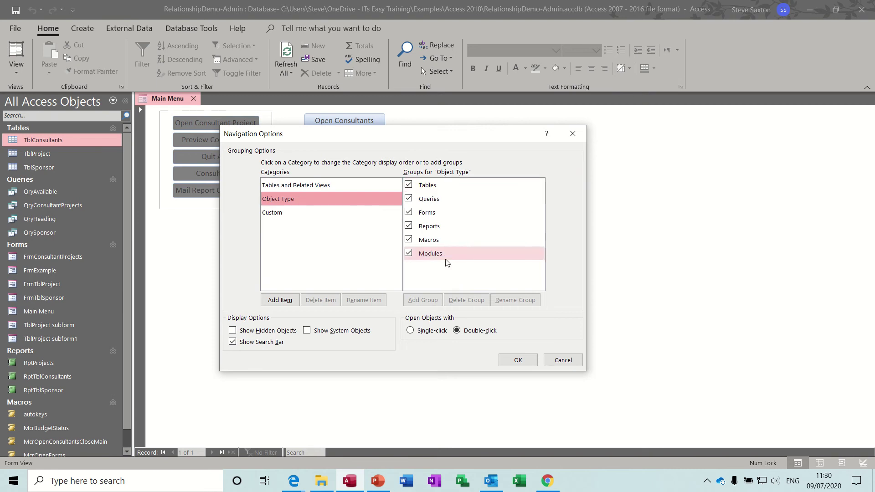
click(285, 212)
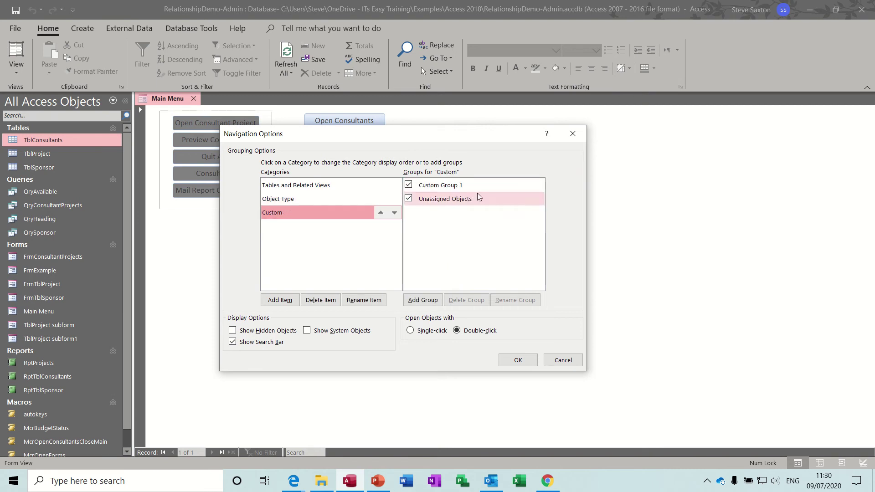
Add a new navigation category named IT's Easy.
click(280, 301)
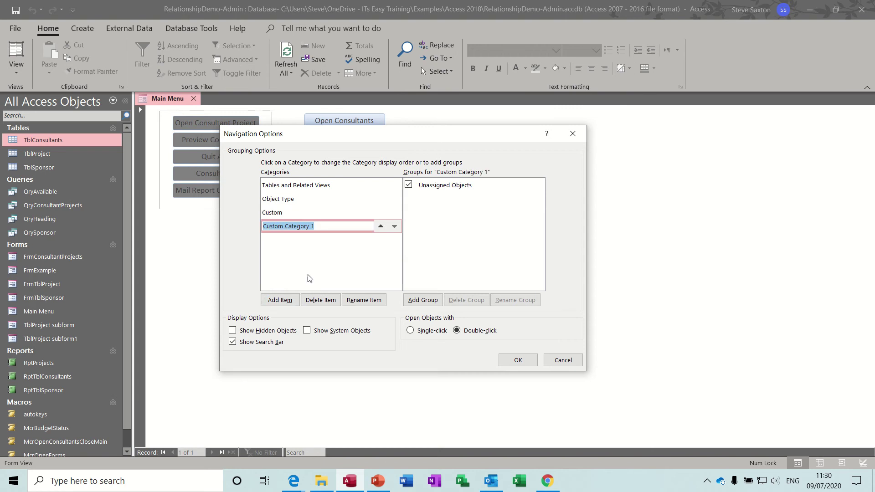
key(BackSpace)
text(IT's Easy)
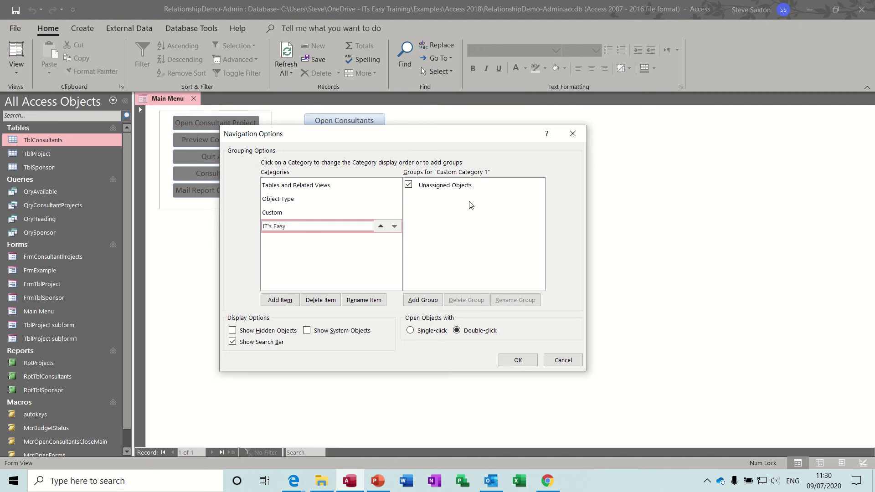
Give IT's Easy the groups Projects, Consultants and Sponsors, and save the Navigation Options.
click(421, 300)
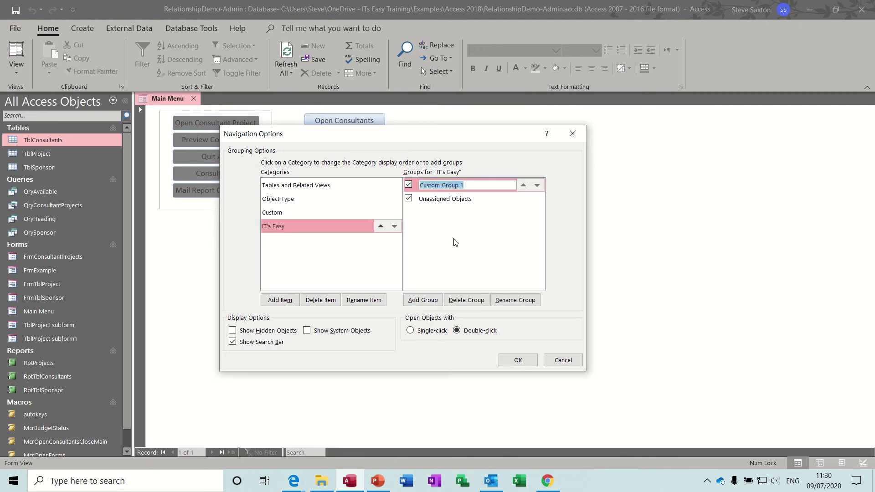
text(Projects)
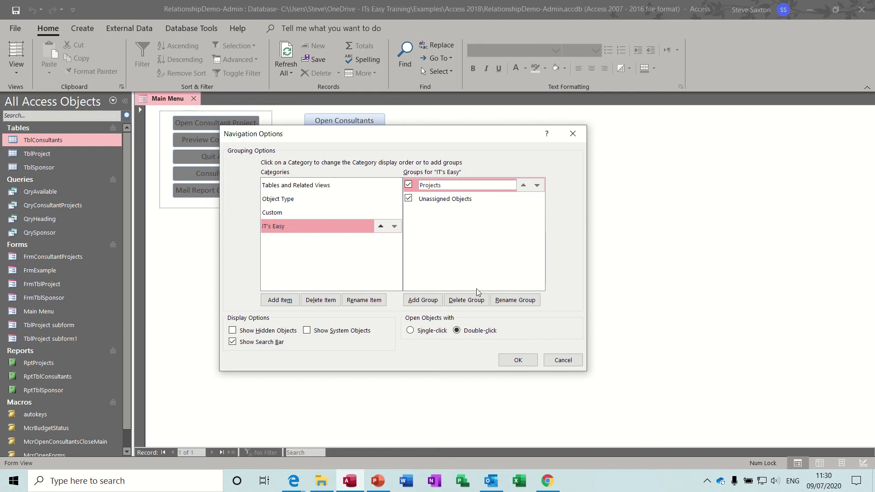
click(422, 300)
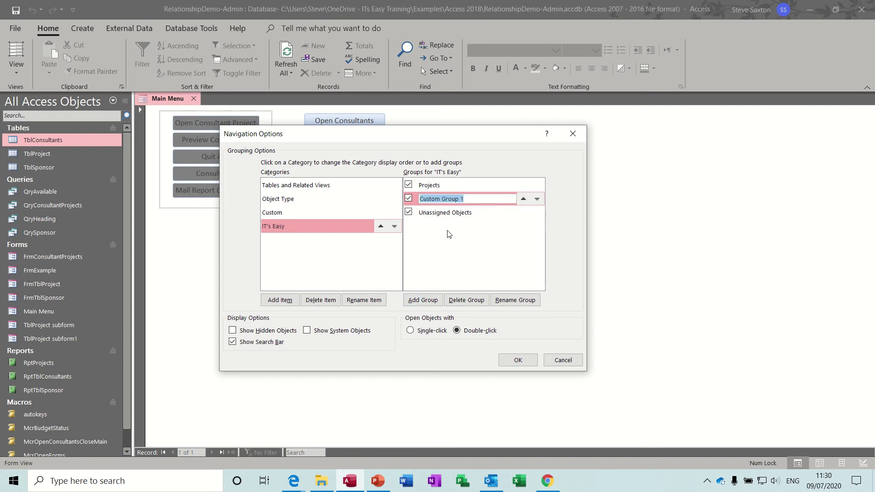
text(Consultants)
click(423, 297)
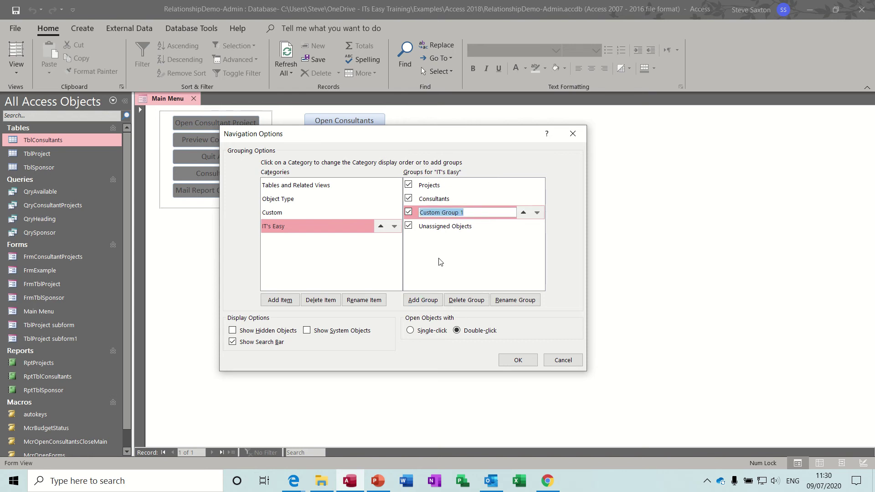
text(Sponsors)
click(438, 230)
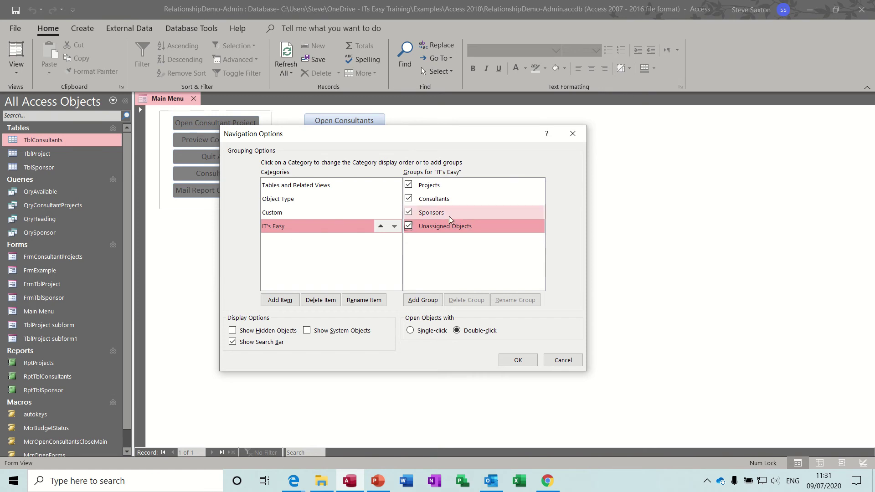
click(513, 360)
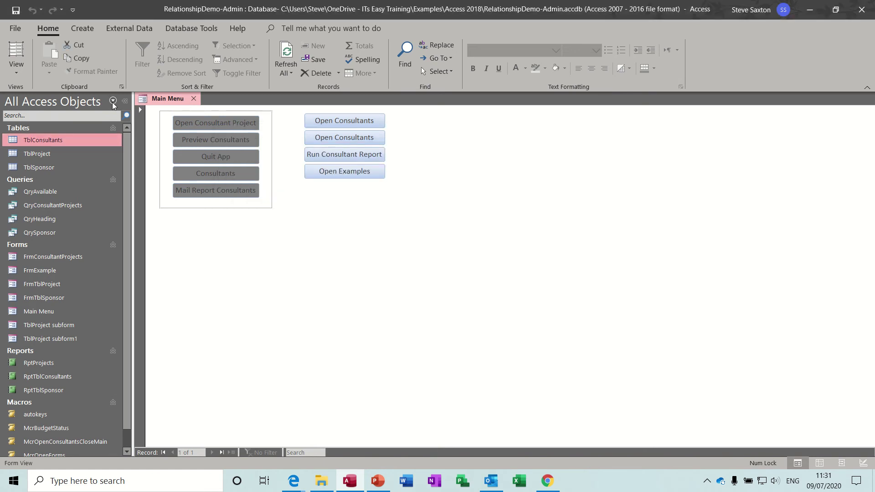
Switch the Navigation Pane to the IT's Easy category.
right_click(113, 102)
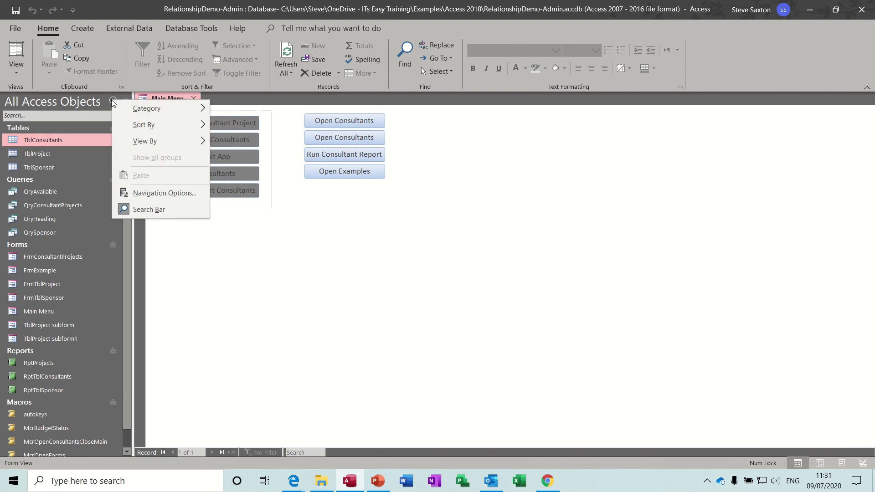
mouse_move(142, 109)
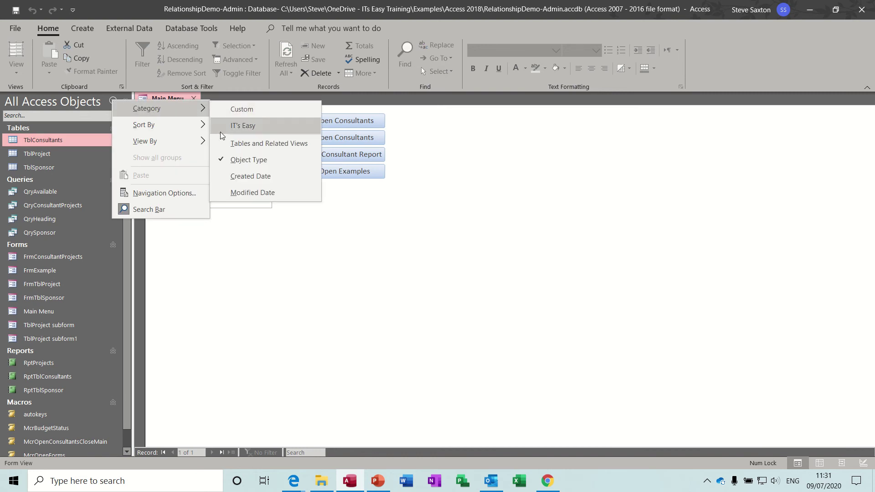
click(255, 126)
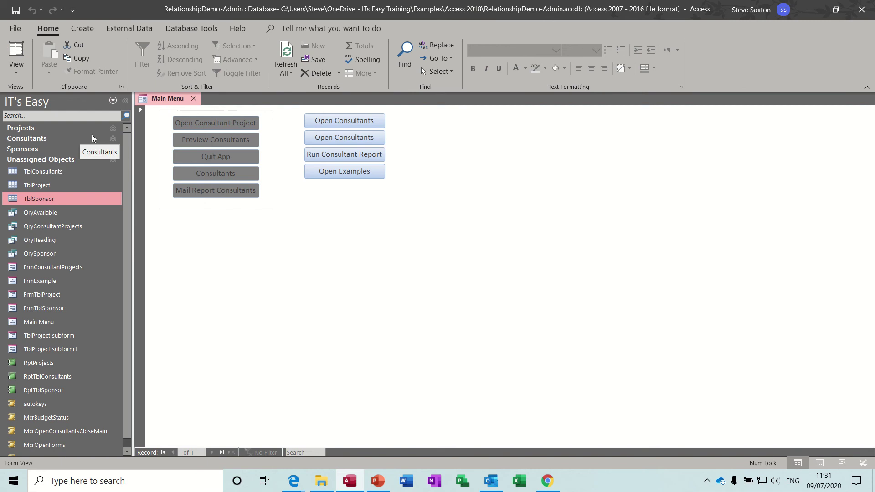
click(113, 128)
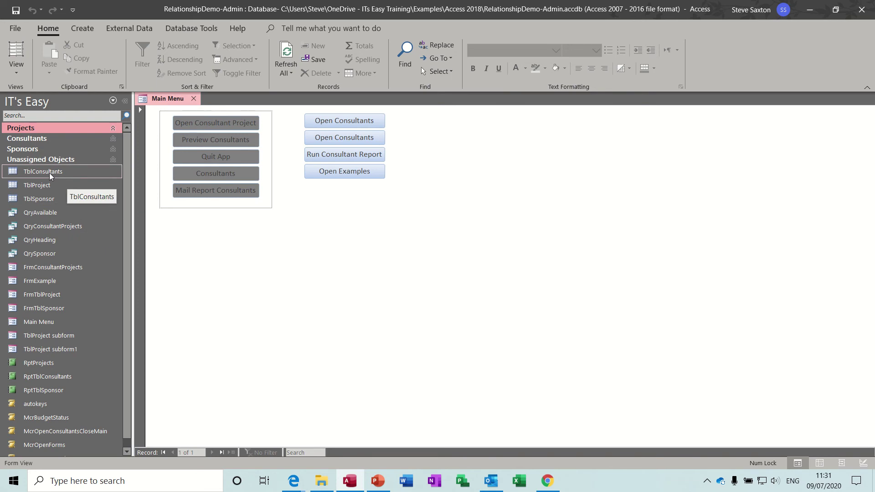
Move TblConsultants, FrmConsultantProjects, QryConsultantProjects, QryAvailable, RptTblConsultants and McrOpenConsultantsCloseMain into Consultants, then collapse it.
drag(48, 171, 44, 138)
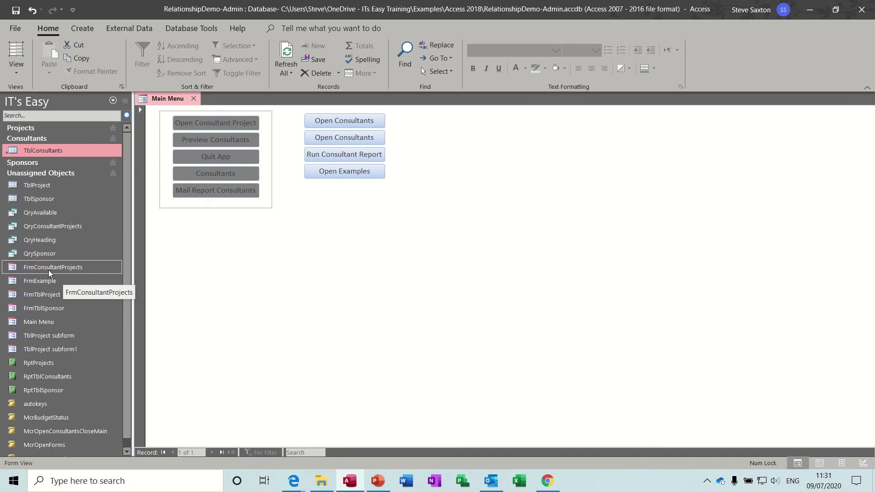
drag(53, 269, 50, 156)
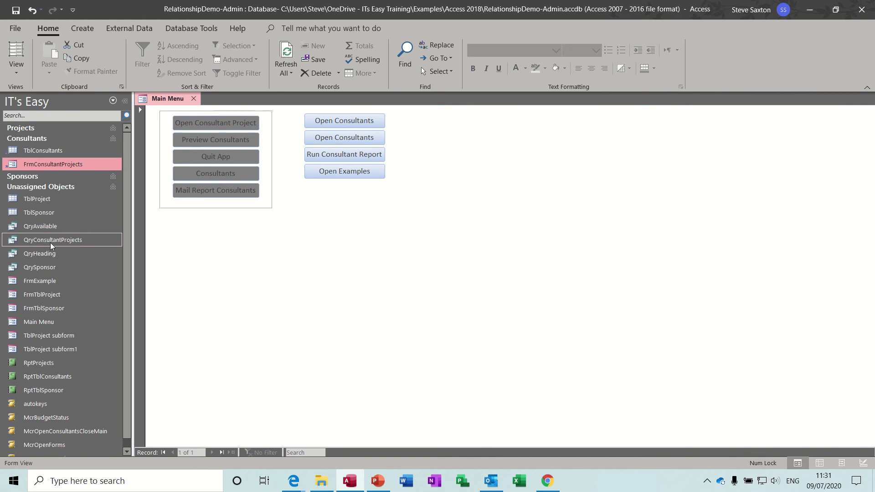
drag(50, 242, 55, 166)
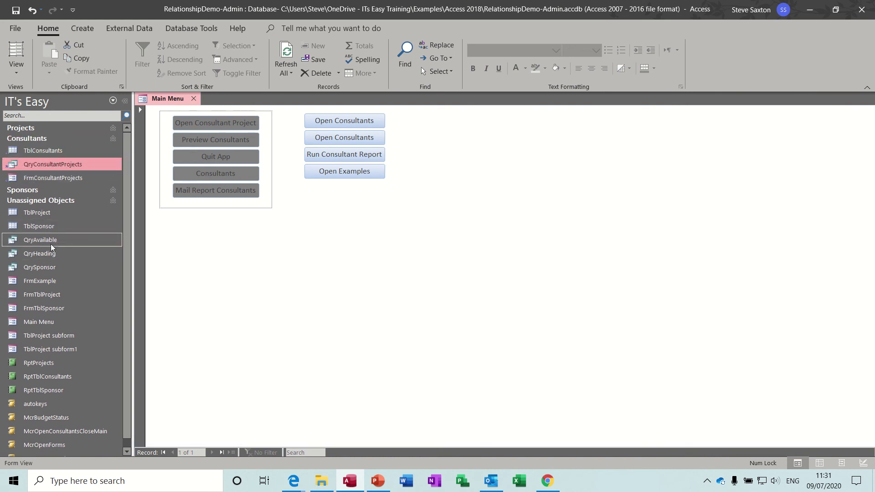
drag(50, 240, 57, 169)
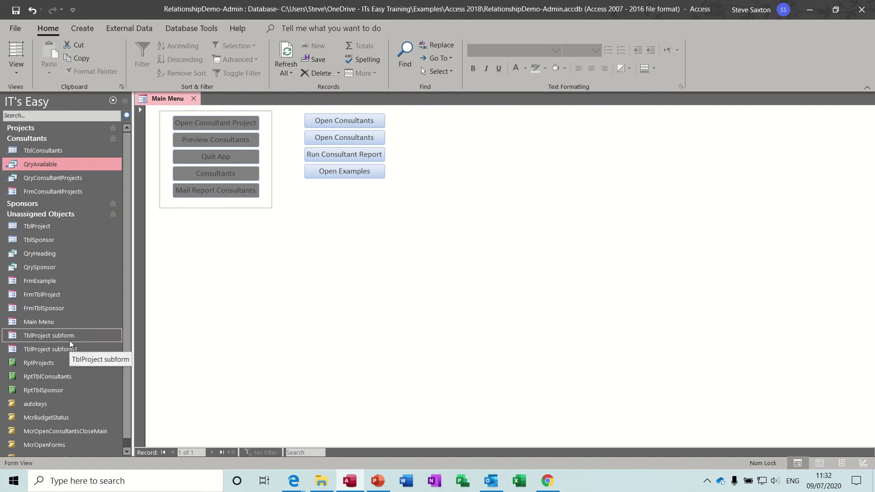
drag(54, 376, 50, 193)
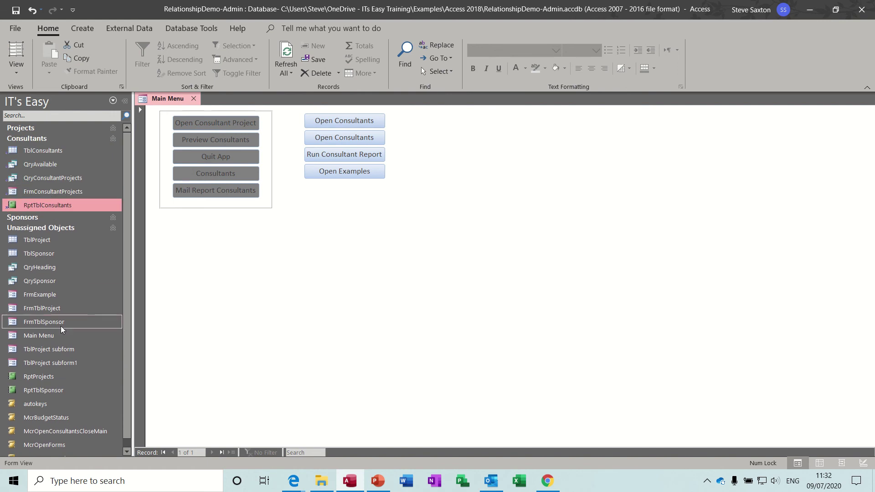
scroll(124, 390, down, 1)
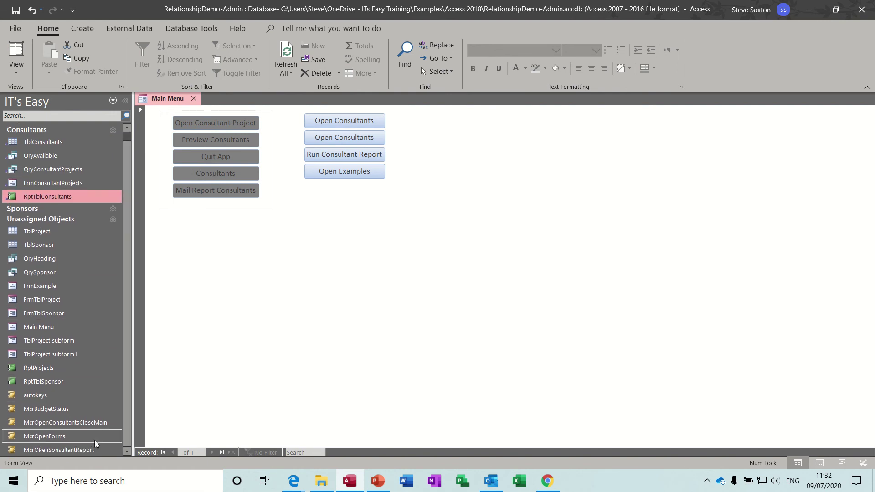
drag(80, 423, 76, 203)
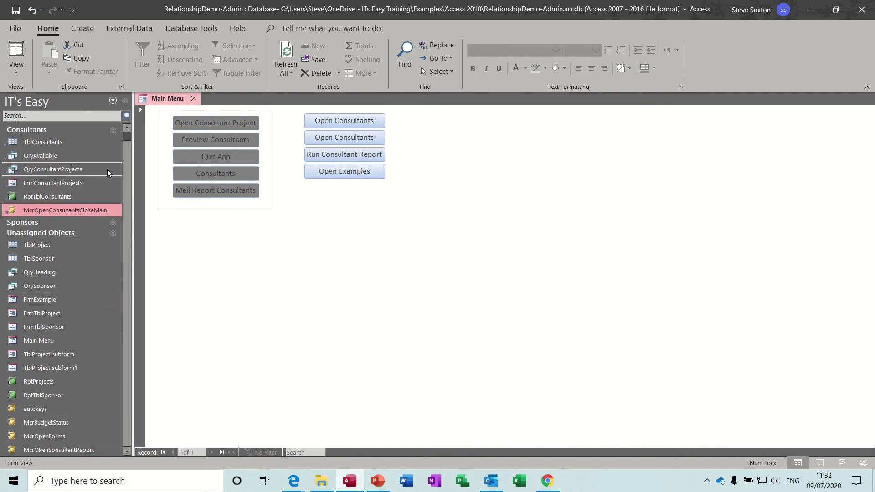
click(112, 131)
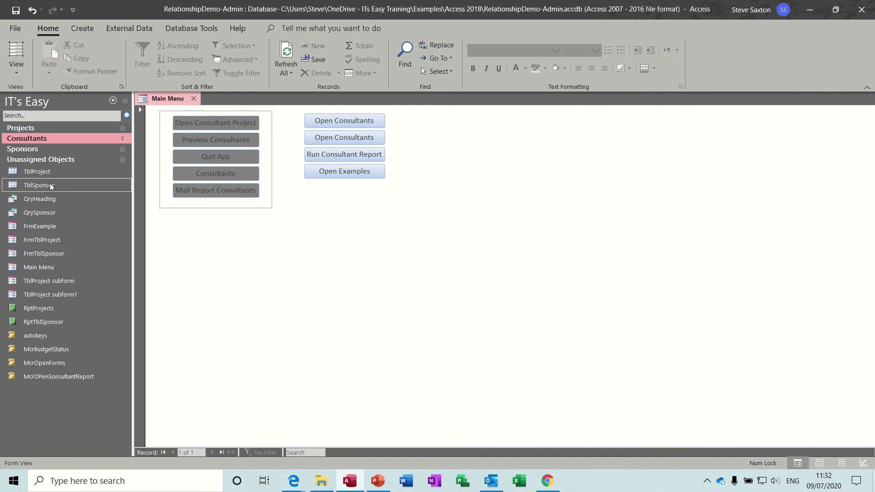
Drag TblProject, FrmTblProject, both TblProject subforms, RptProjects and McrOPenSonsultantReport into Projects, then collapse it.
drag(49, 178, 45, 128)
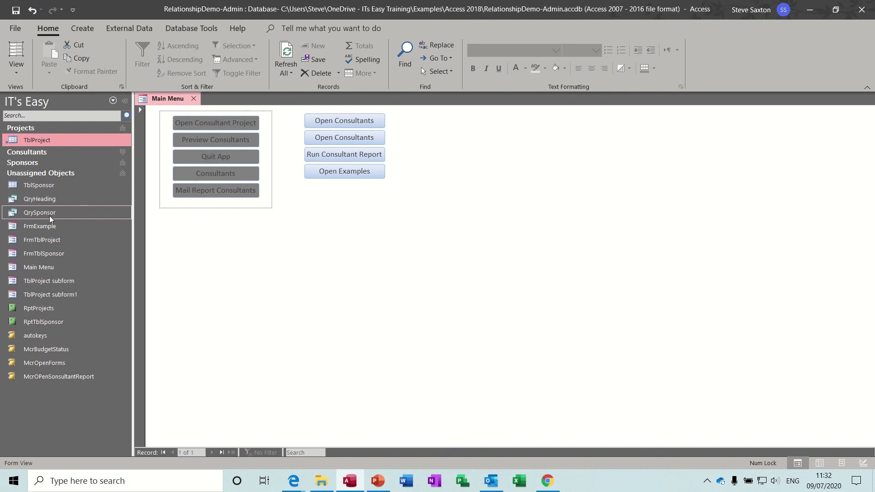
click(54, 241)
drag(54, 242, 53, 143)
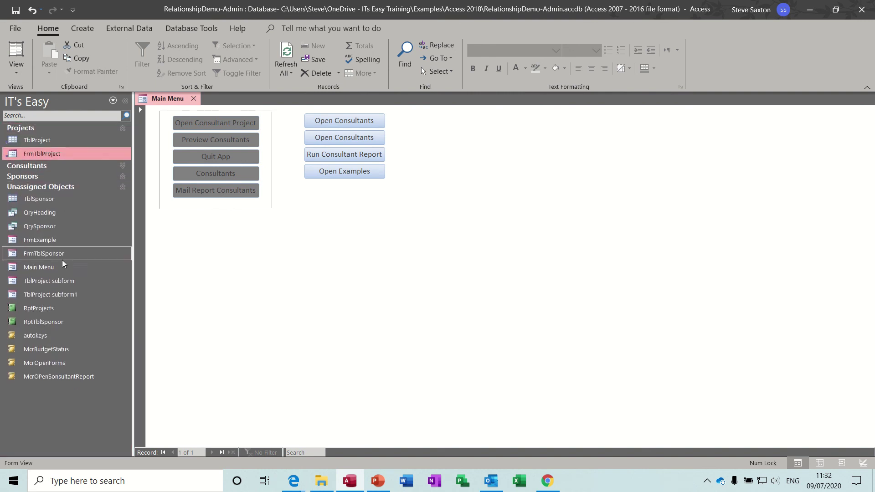
click(53, 282)
drag(54, 283, 51, 154)
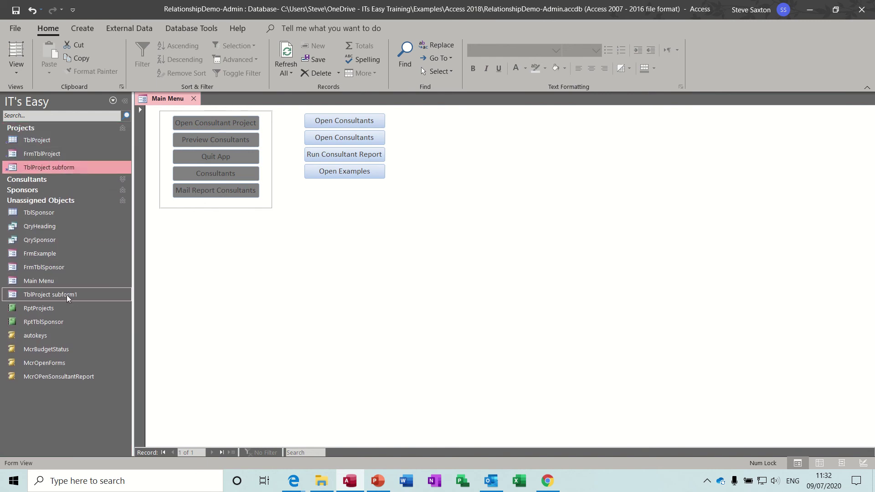
drag(67, 294, 60, 180)
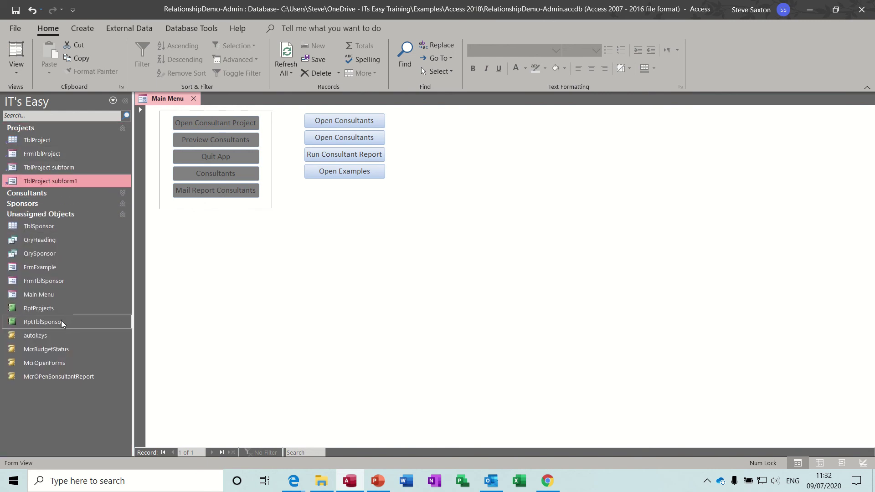
drag(53, 309, 70, 161)
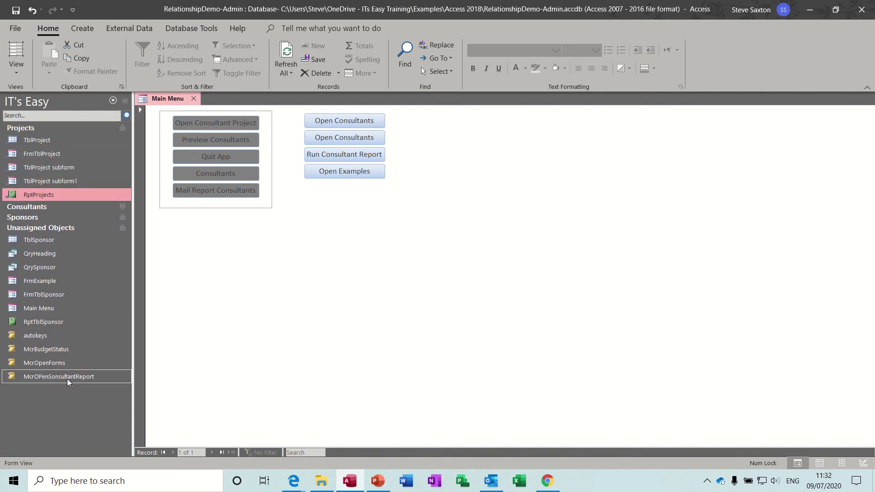
drag(67, 379, 70, 201)
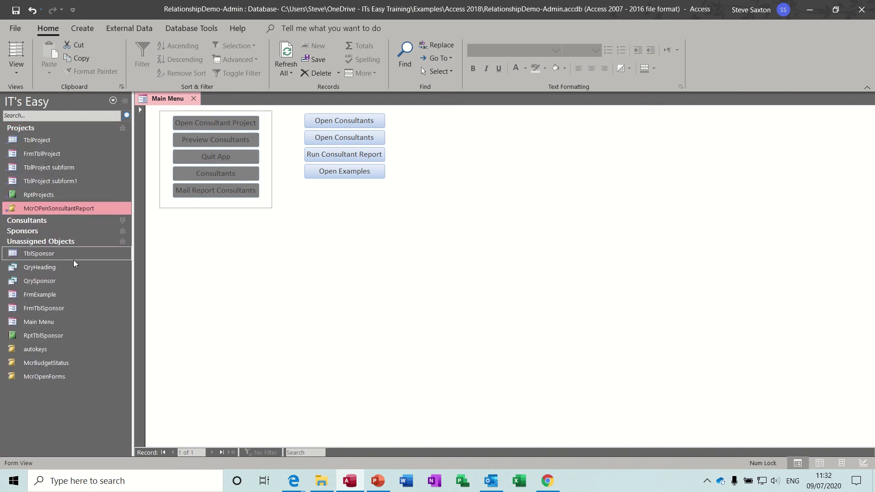
click(122, 129)
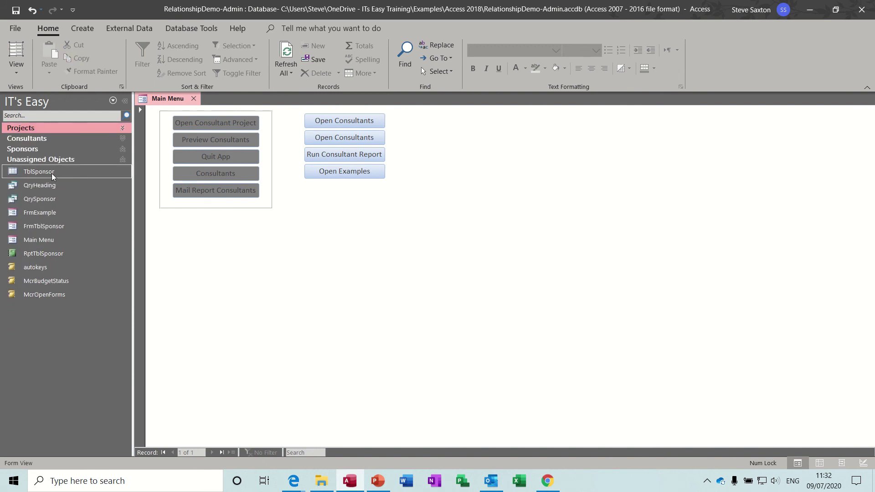
Drag TblSponsor, QrySponsor, FrmTblSponsor and RptTblSponsor onto the Sponsors group header.
drag(51, 172, 42, 150)
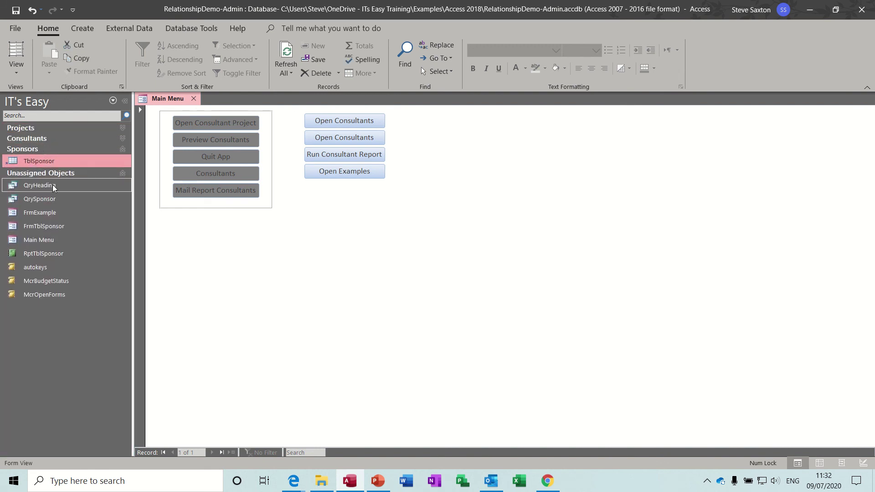
drag(53, 198, 55, 160)
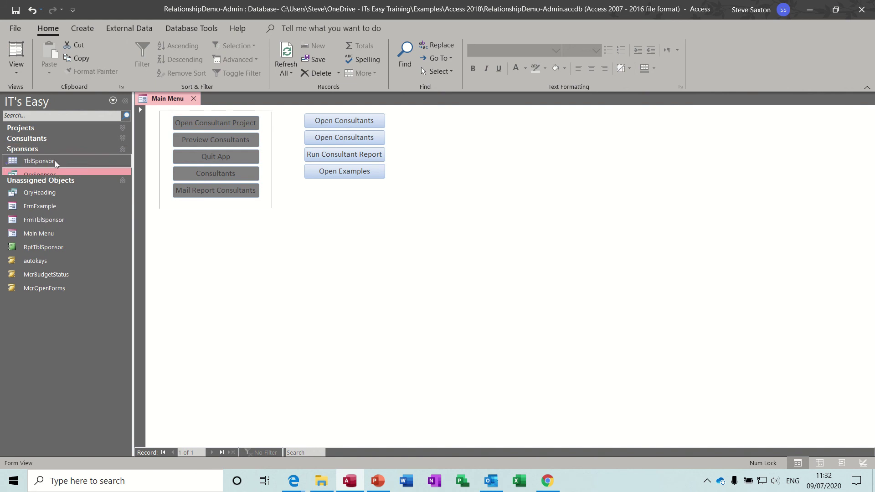
click(56, 226)
drag(56, 226, 55, 160)
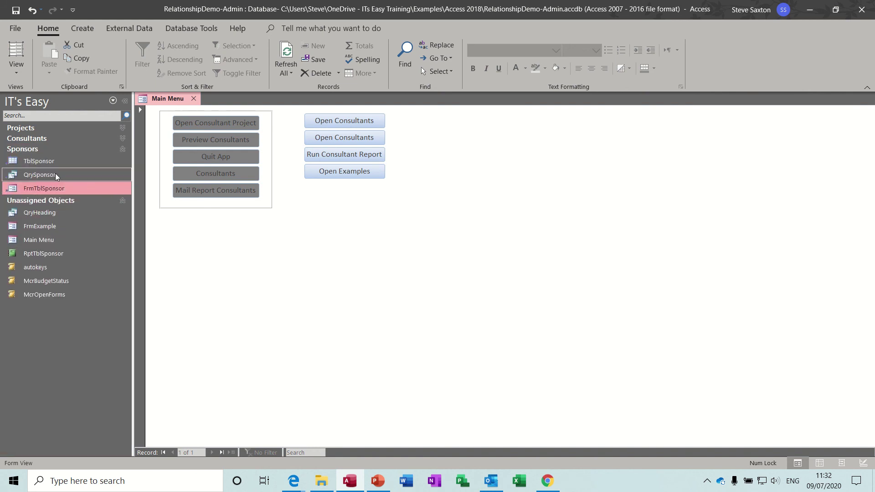
drag(62, 254, 66, 187)
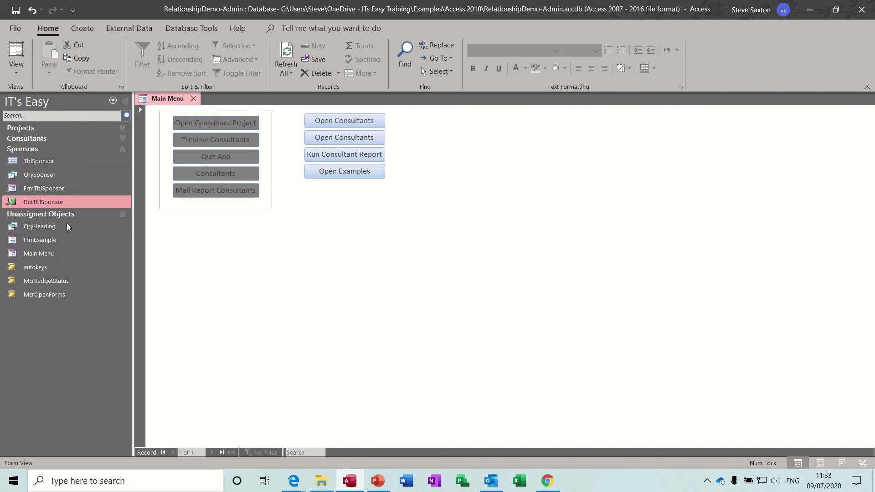
Run the McrBudgetStatus macro and dismiss its missing-form error.
click(62, 283)
double_click(61, 282)
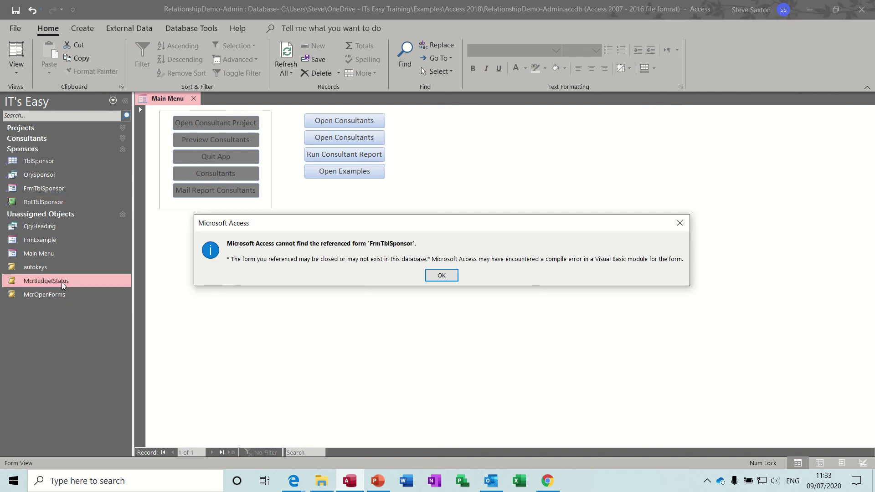
click(441, 276)
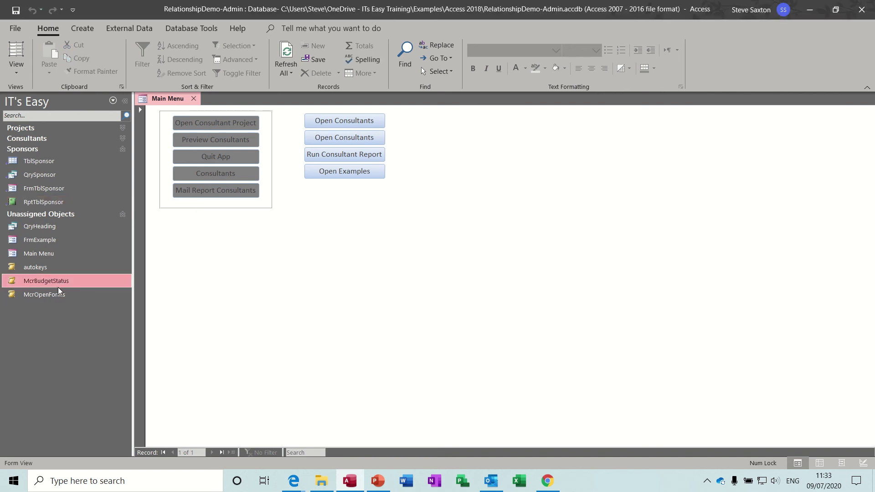
Delete the McrBudgetStatus macro and confirm the deletion.
right_click(43, 283)
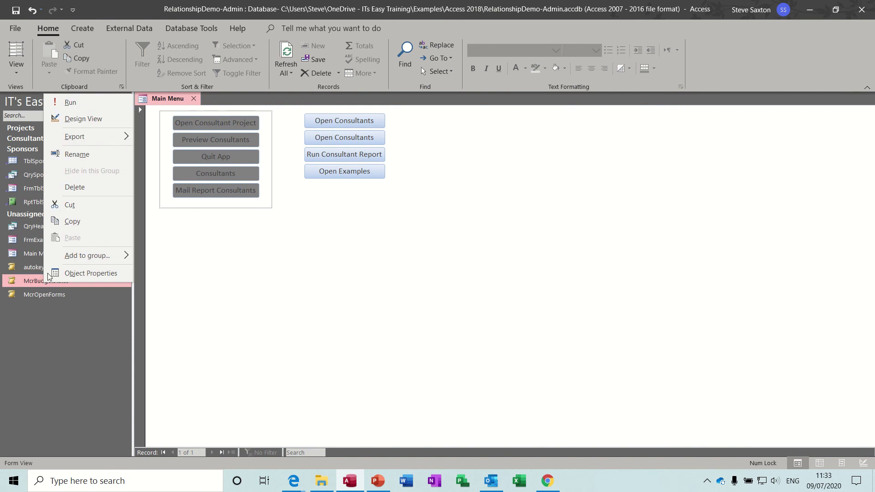
click(73, 188)
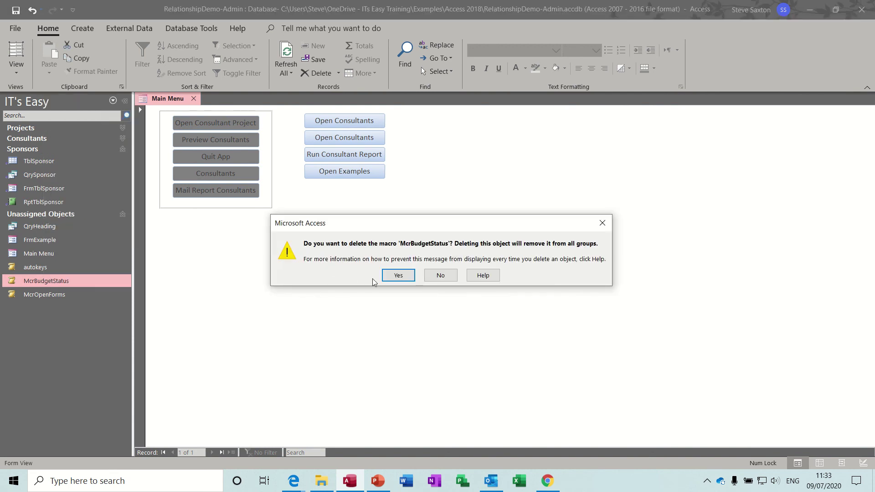
click(397, 275)
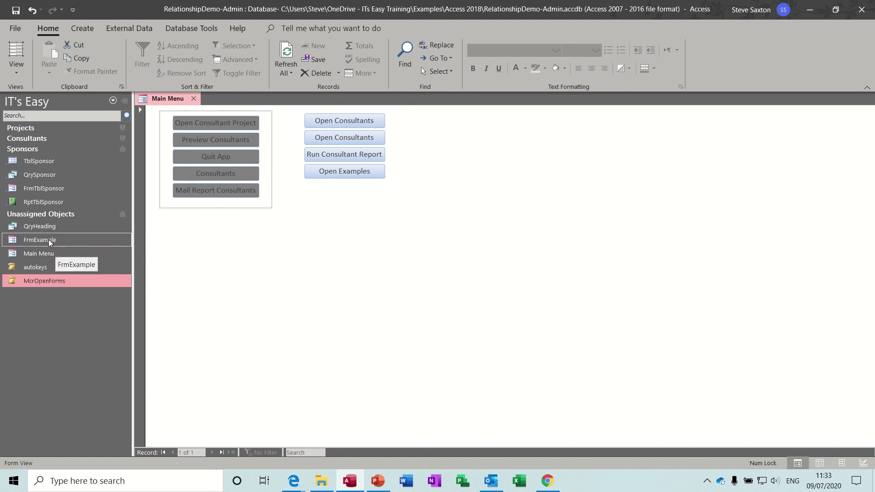
Move FrmExample and QryHeading into Consultants, collapsing the Consultants and Sponsors groups.
drag(49, 239, 58, 138)
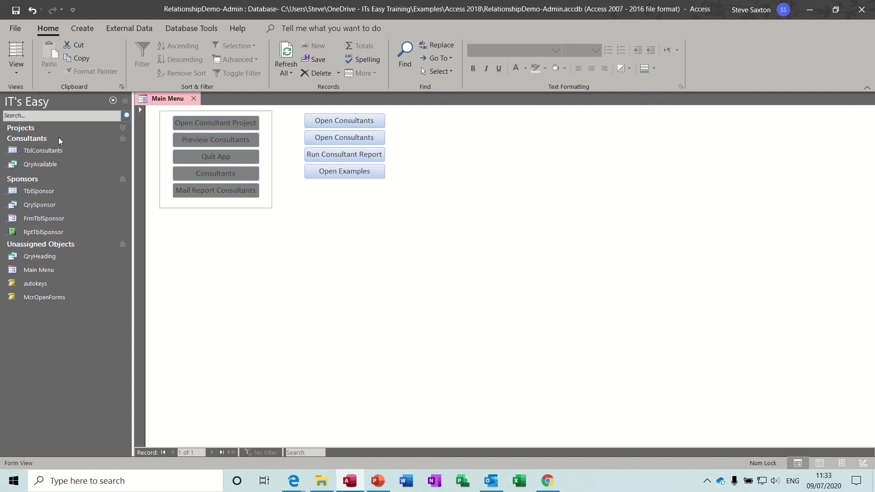
click(123, 138)
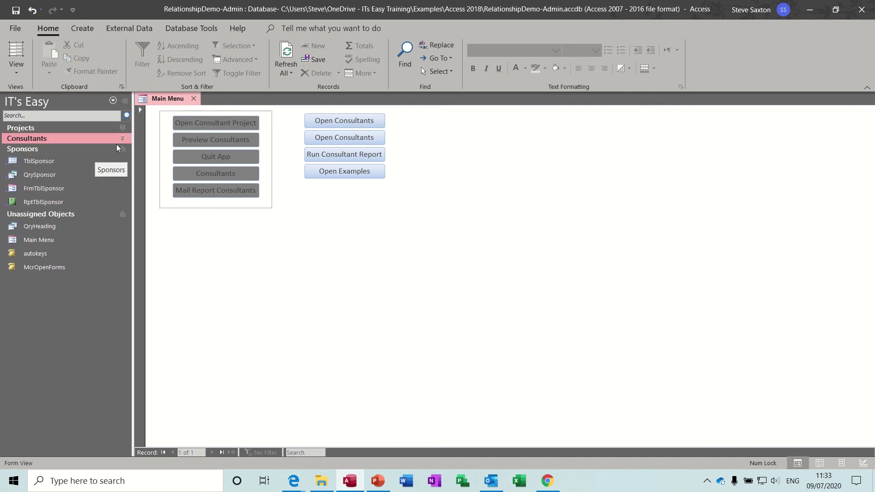
click(123, 149)
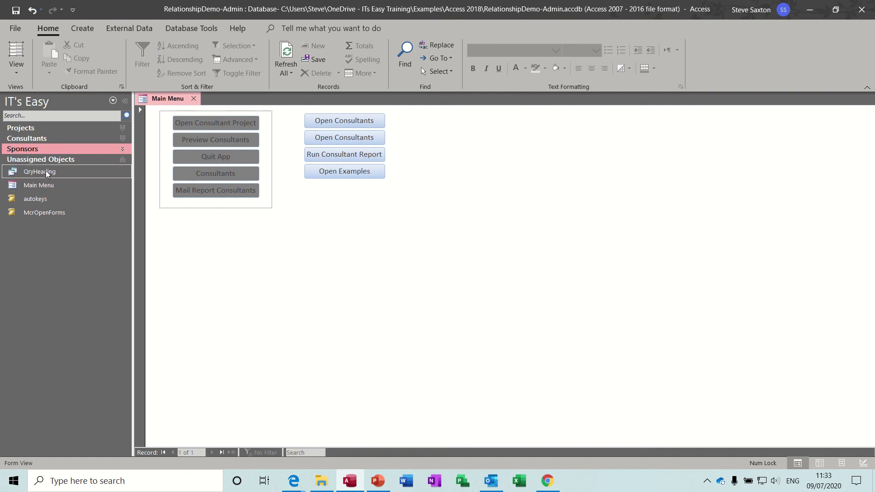
drag(45, 171, 48, 141)
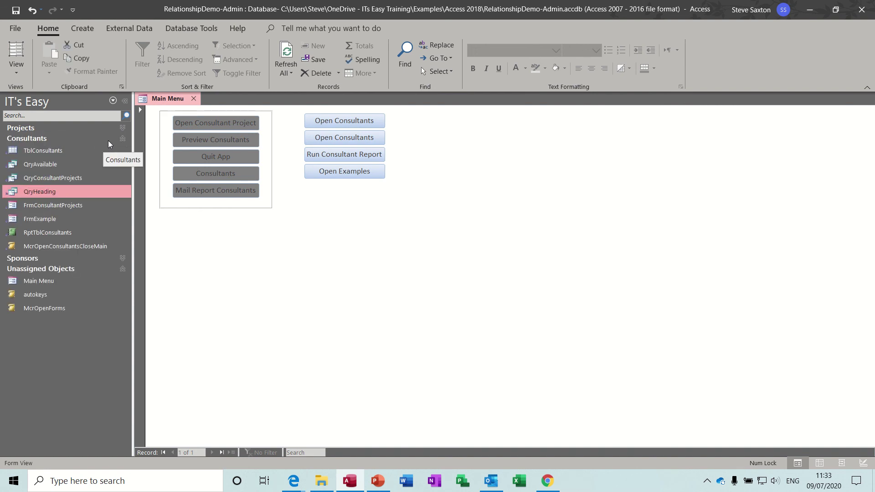
Check QryHeading in Datasheet and Design View, close it, and collapse Consultants.
double_click(43, 190)
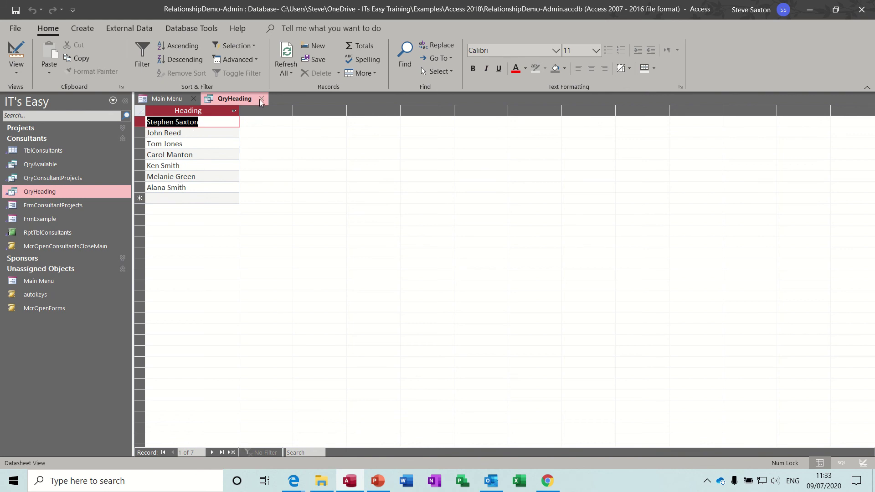
click(16, 53)
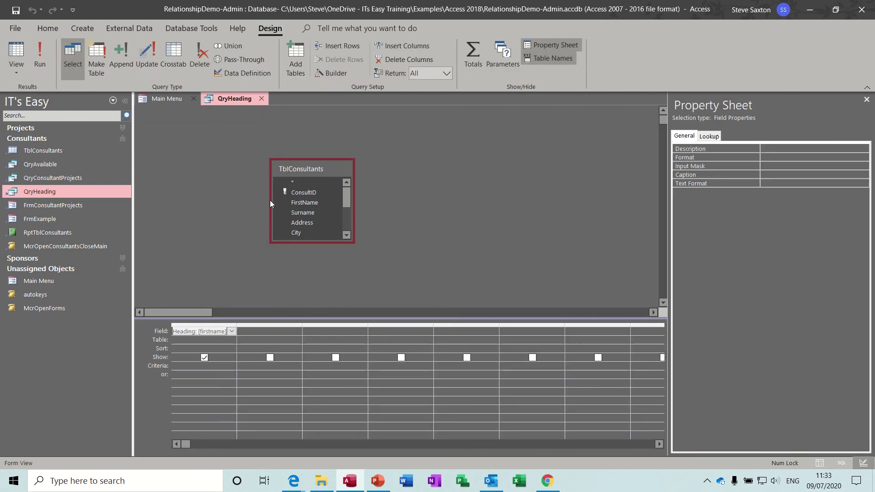
click(262, 97)
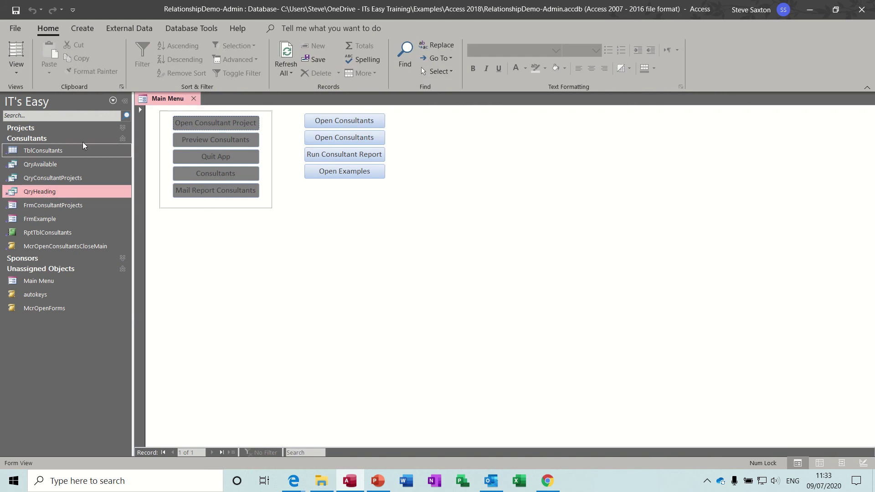
click(123, 138)
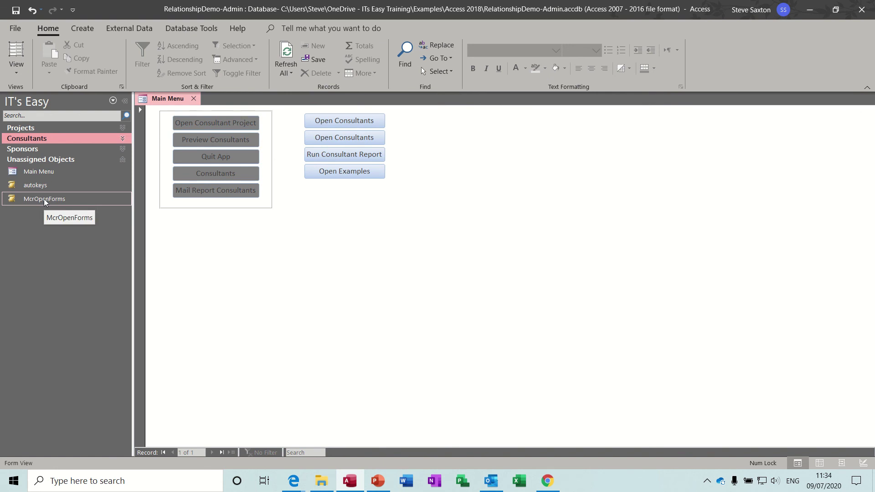
Inspect McrOpenForms in Design View, then move it into the Consultants group and collapse it.
click(46, 198)
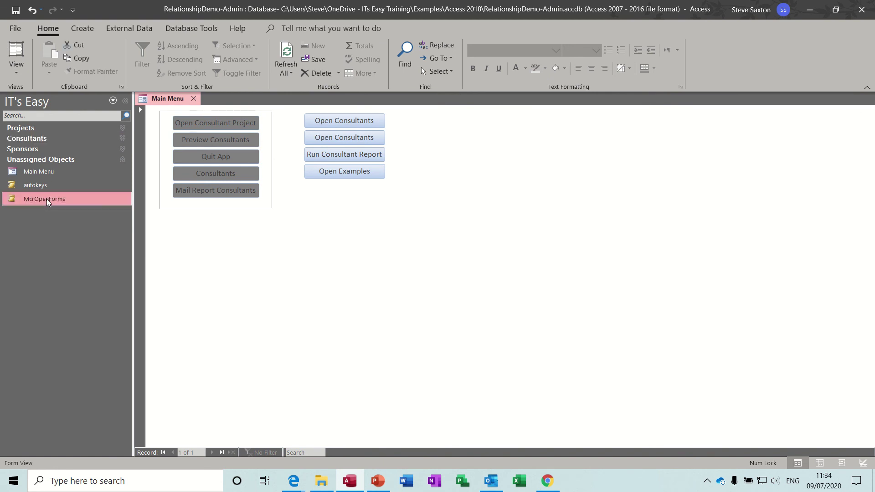
right_click(46, 199)
click(75, 224)
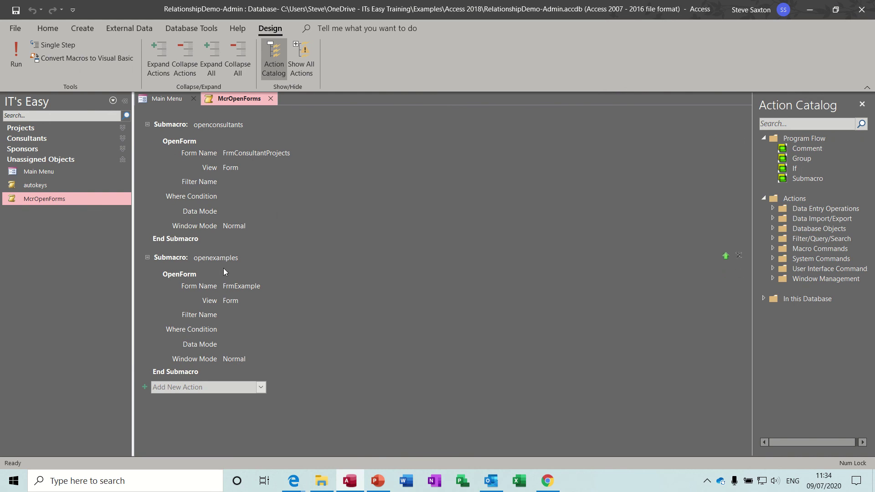
click(270, 99)
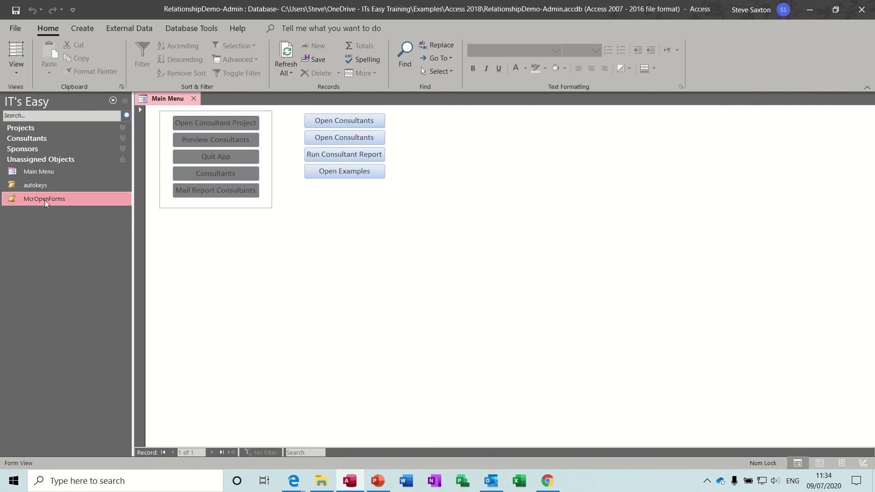
drag(45, 200, 100, 137)
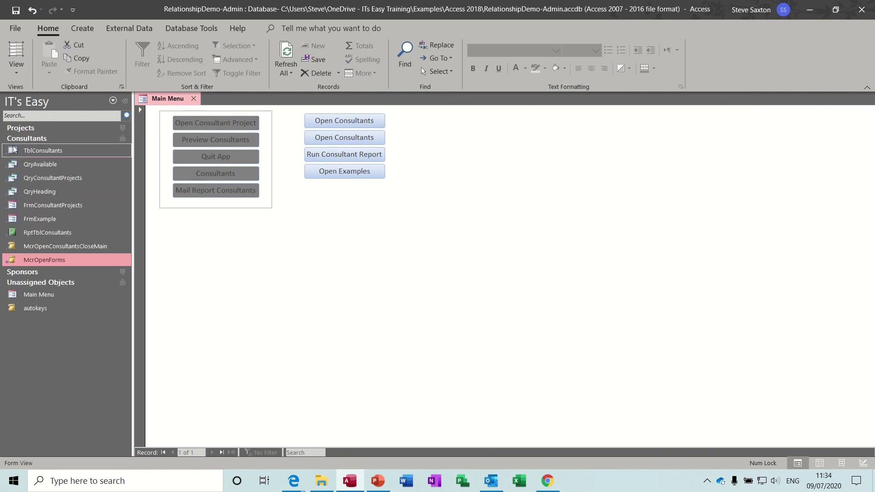
click(123, 138)
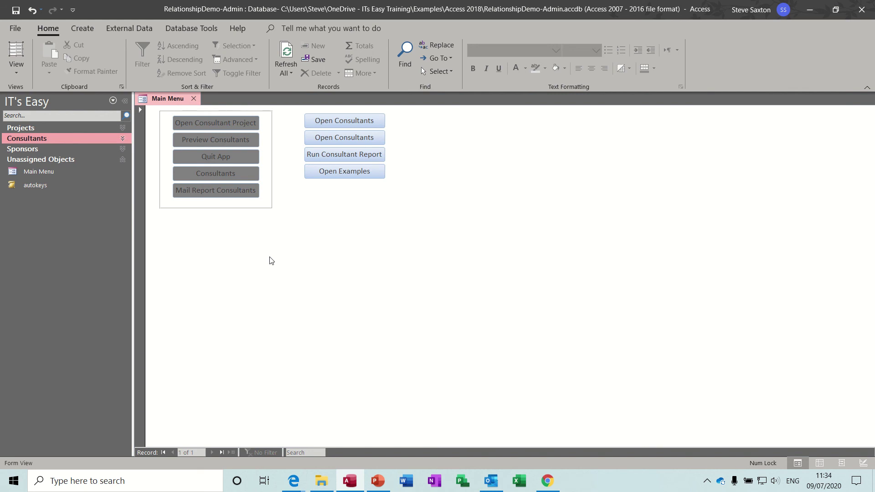
key(ctrl+p)
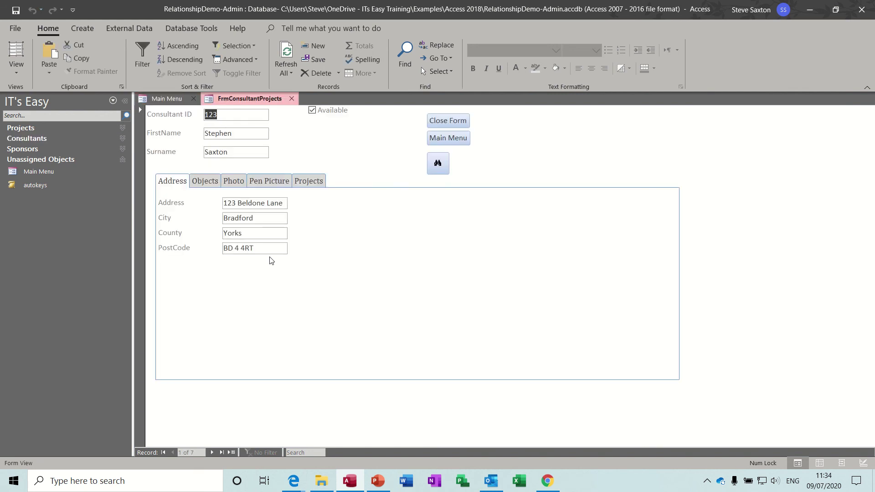
click(291, 98)
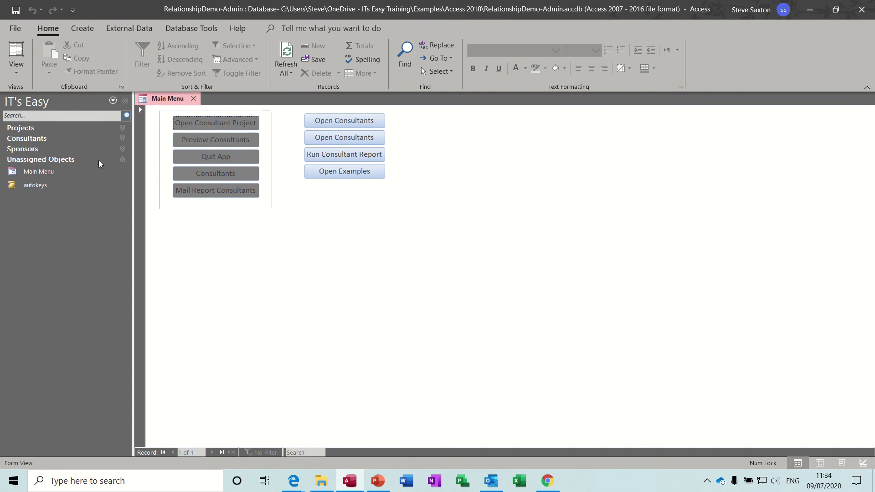
Collapse Unassigned Objects and expand Projects to show its six project objects.
click(122, 160)
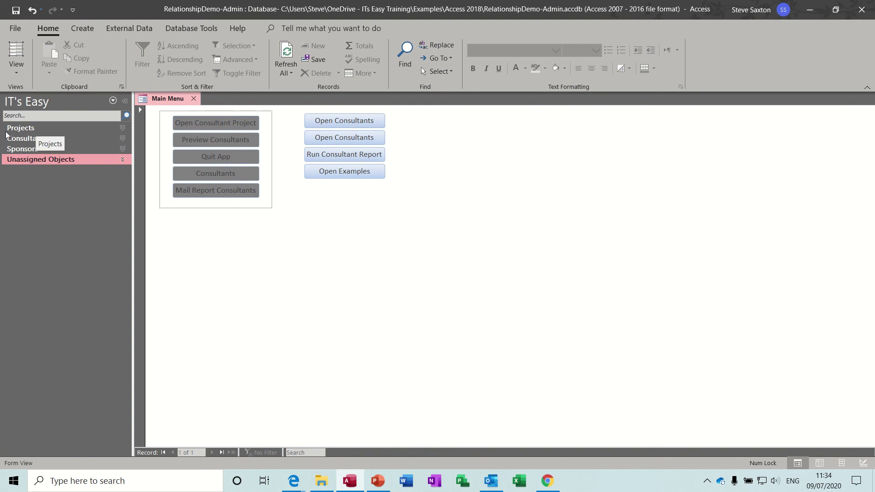
click(122, 129)
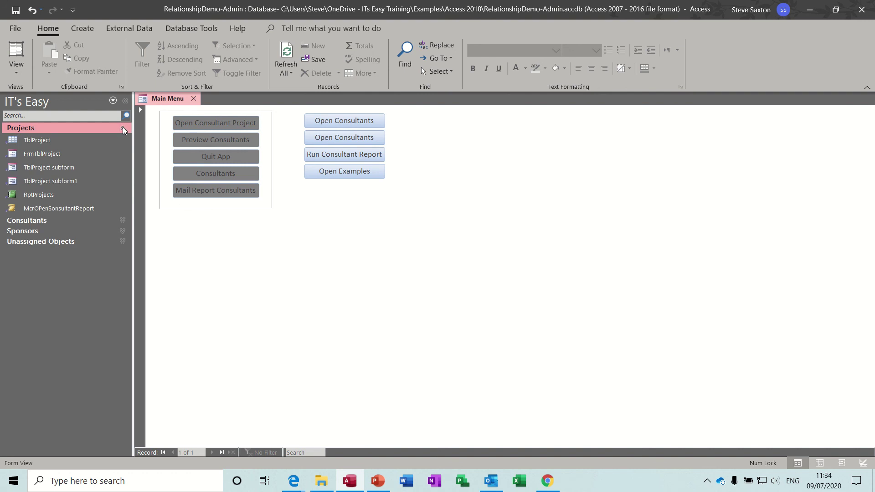